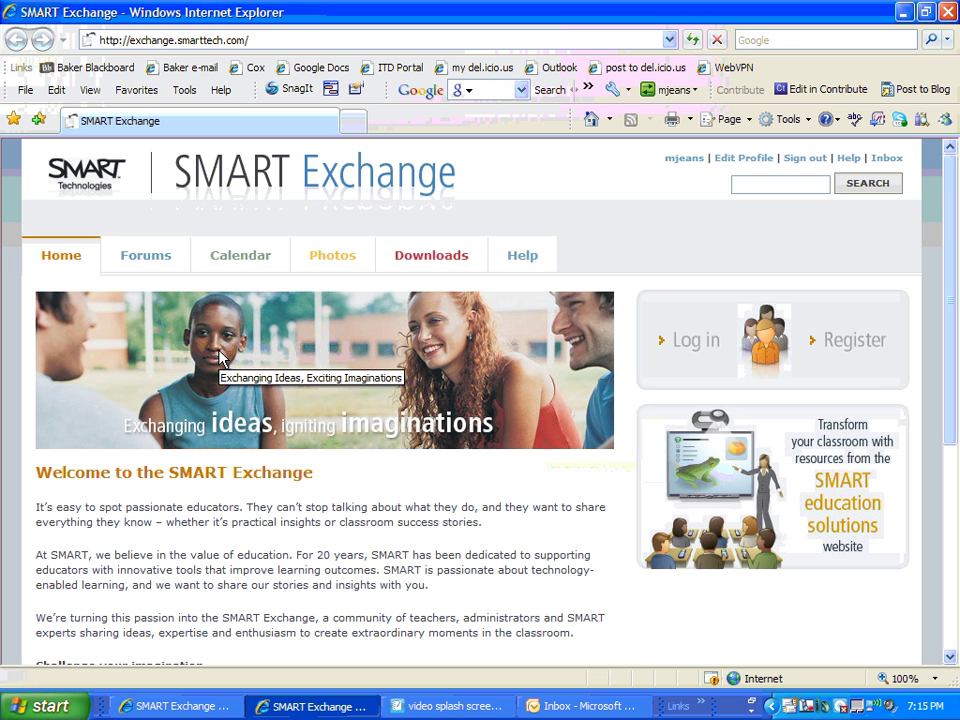
# Browse the site's forums and open the Content and lesson activity creation forum under Classroom resources and content.
pyautogui.click(161, 260)
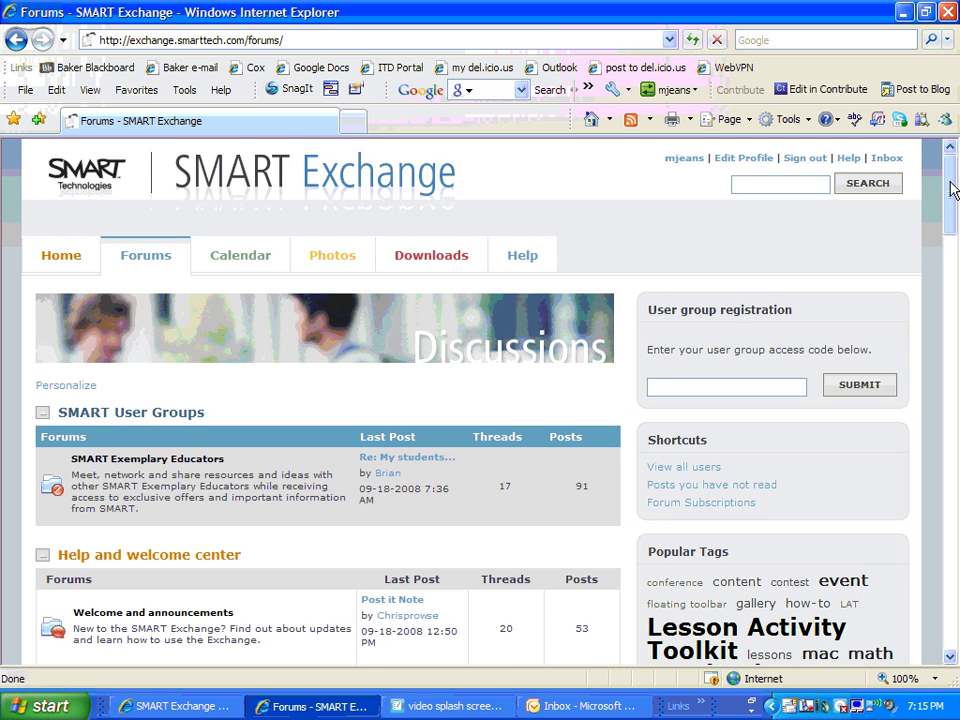
pyautogui.moveTo(953, 190); pyautogui.dragTo(955, 222)
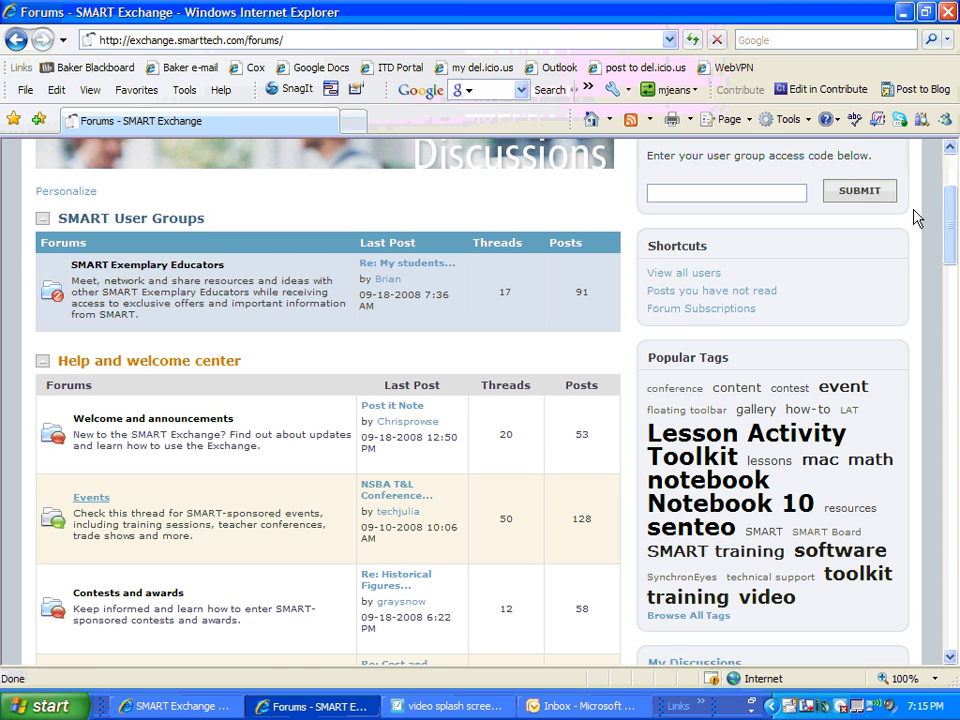
pyautogui.moveTo(953, 220); pyautogui.dragTo(951, 435)
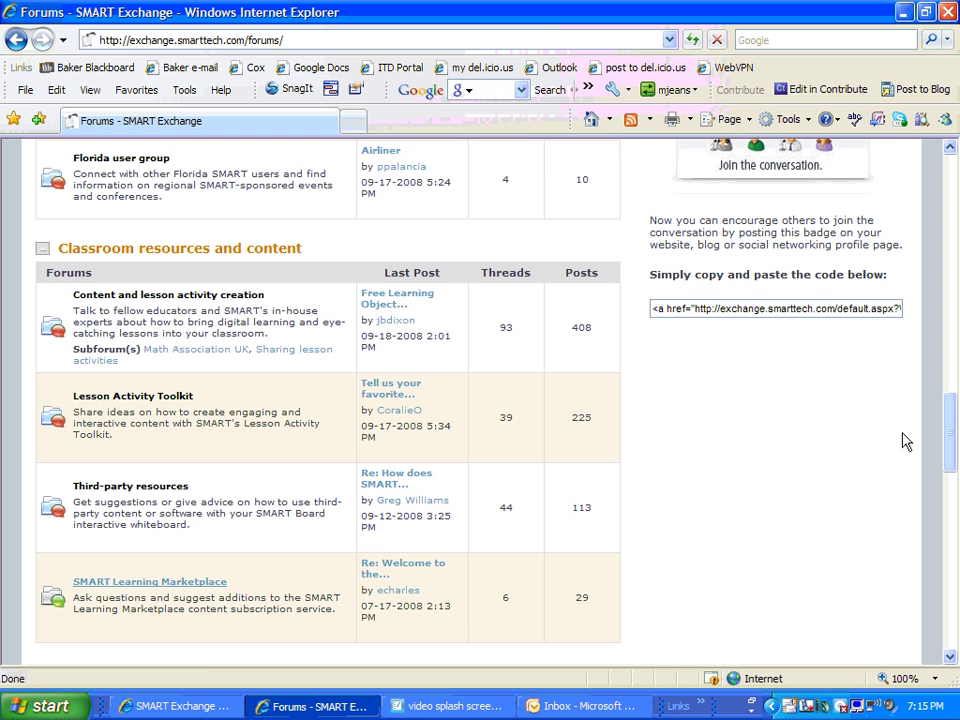
pyautogui.click(207, 297)
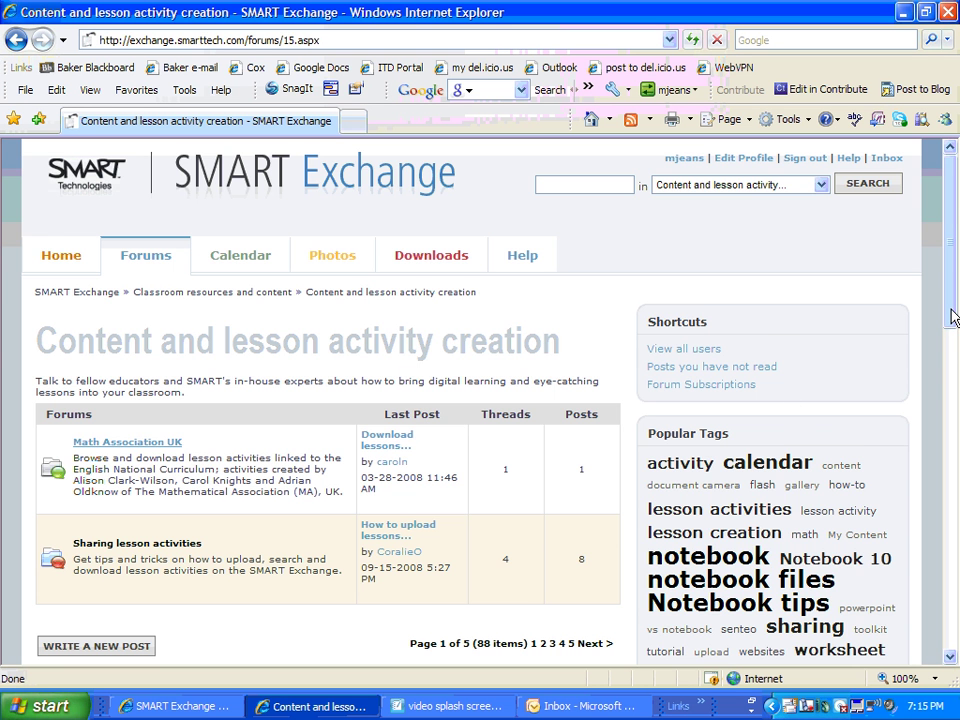
# Open the SMART-Created lessons thread from the forum's topic list and view its first post.
pyautogui.moveTo(955, 319); pyautogui.dragTo(957, 503)
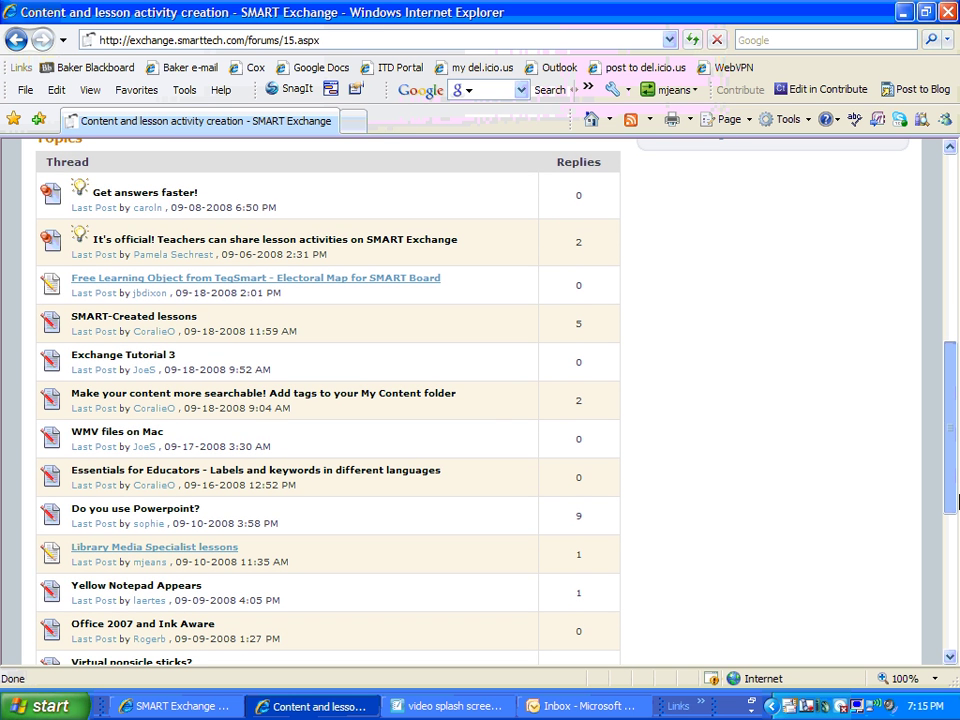
pyautogui.click(173, 326)
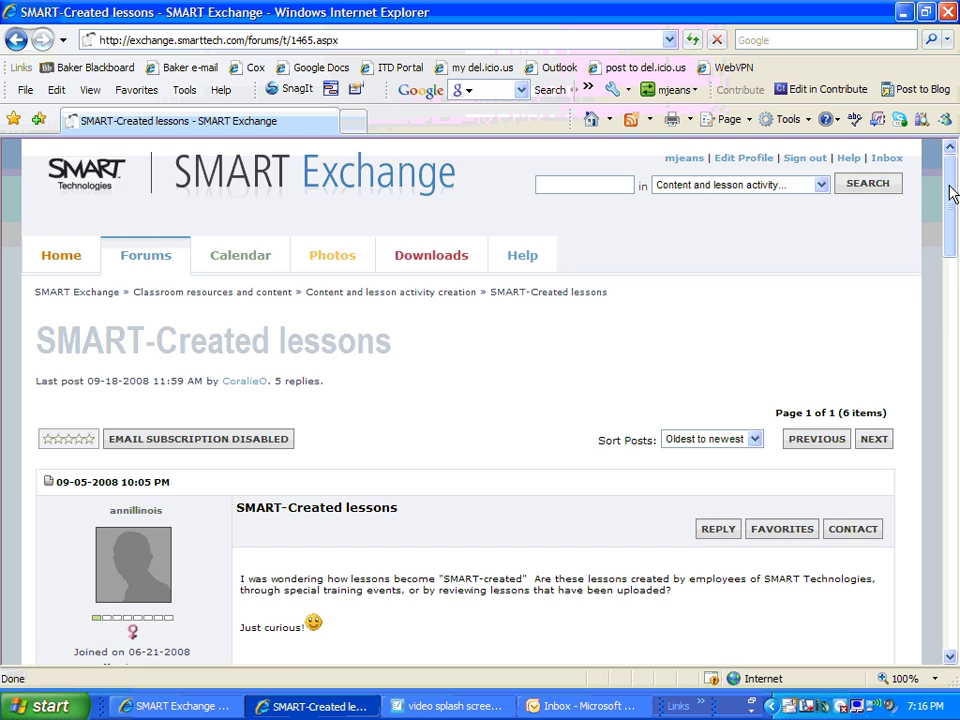
pyautogui.moveTo(954, 193); pyautogui.dragTo(955, 237)
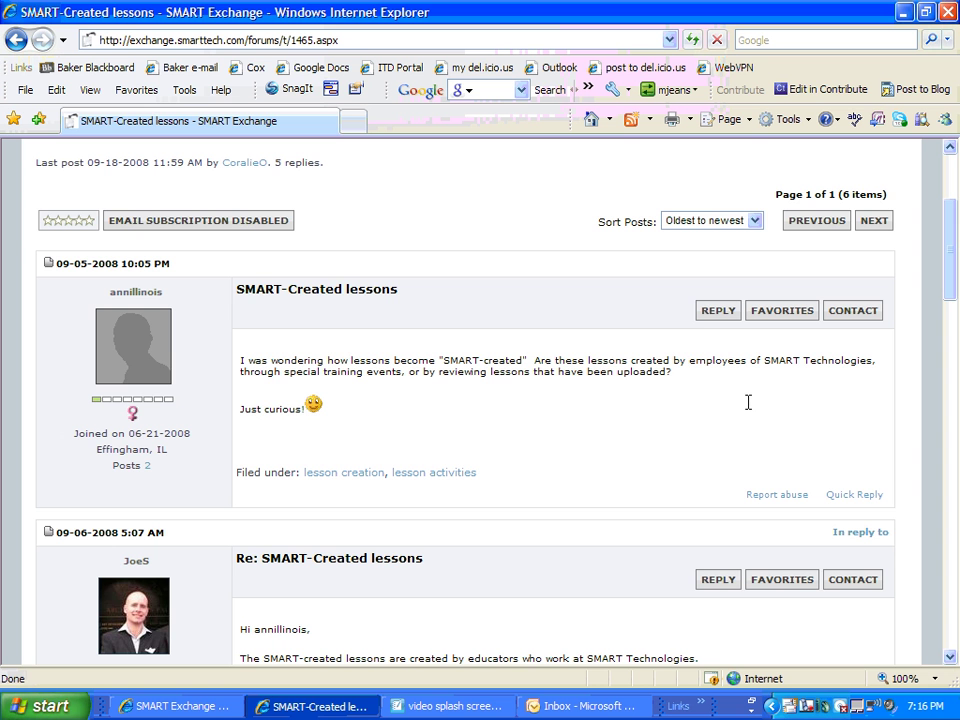
# Open a reply to the thread's first post and look over the Subject, Message and Tags fields.
pyautogui.click(716, 312)
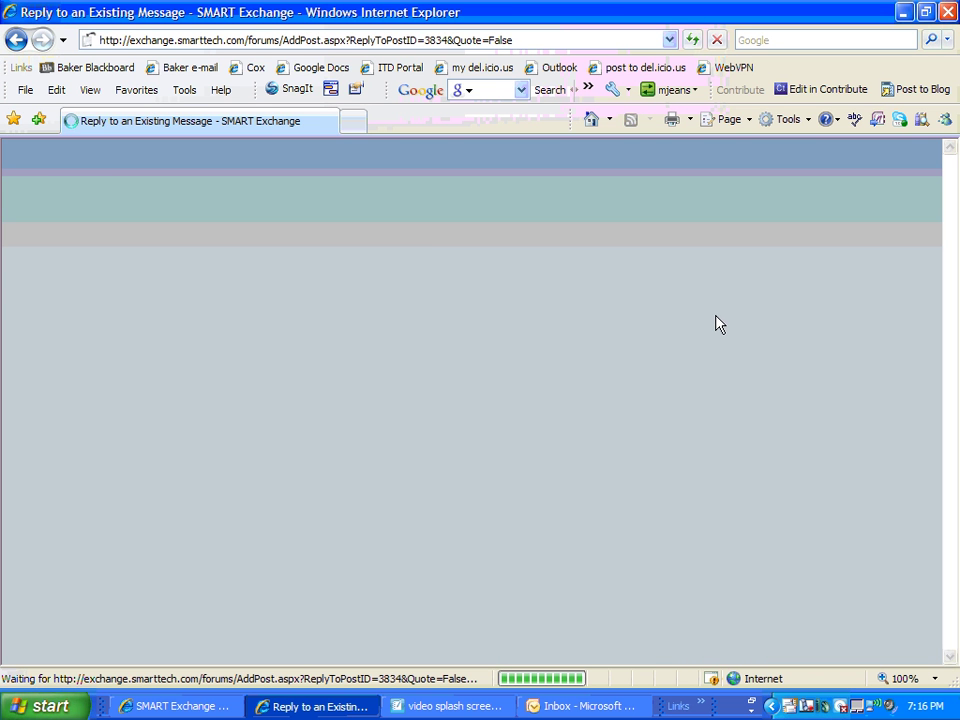
pyautogui.scroll(-3, 743, 409)
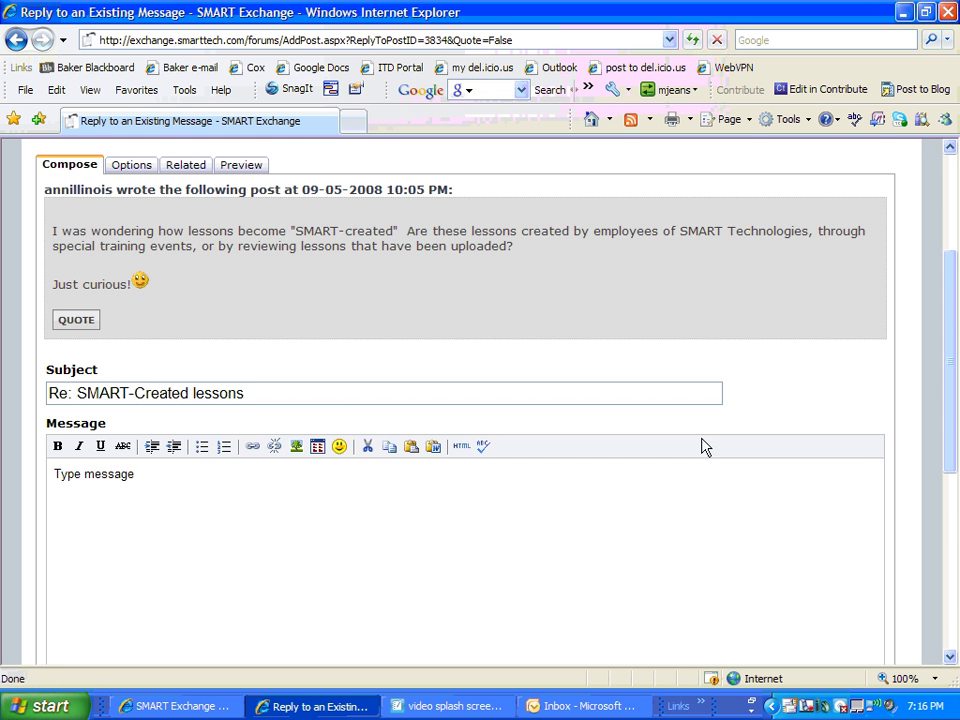
pyautogui.moveTo(951, 318); pyautogui.dragTo(957, 478)
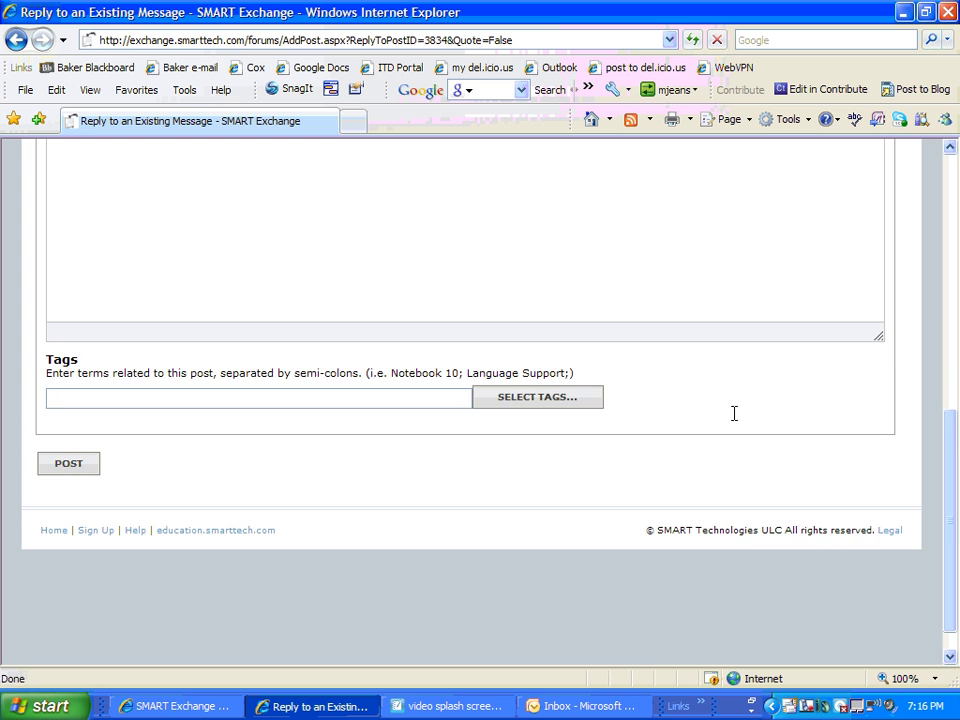
pyautogui.moveTo(954, 465); pyautogui.dragTo(954, 418)
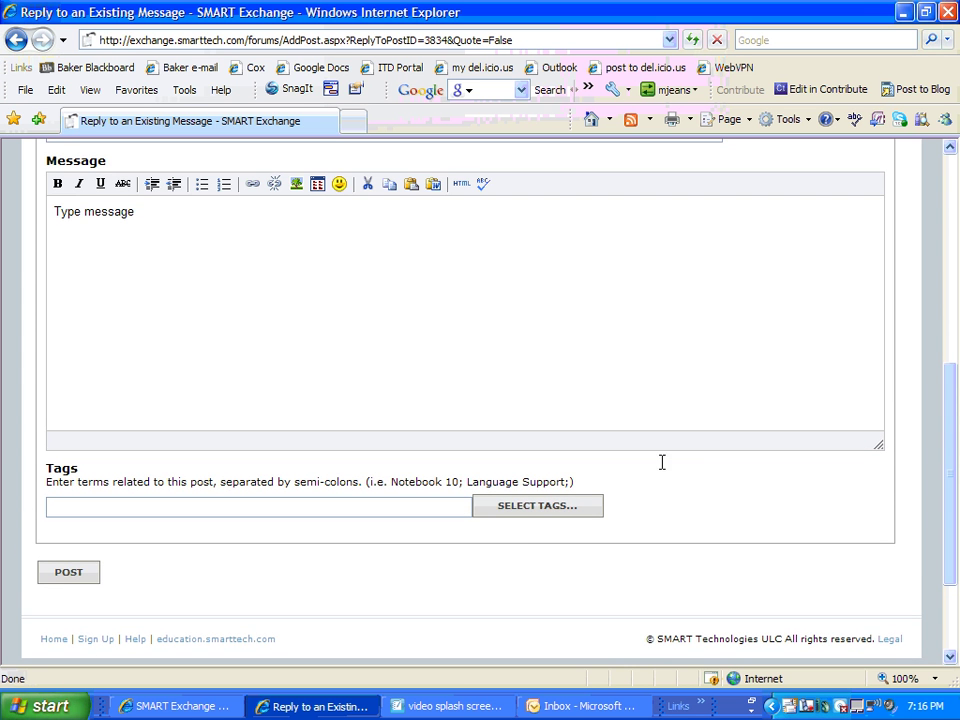
# Tag the reply with video and virtual from the list of previously used tags.
pyautogui.click(548, 519)
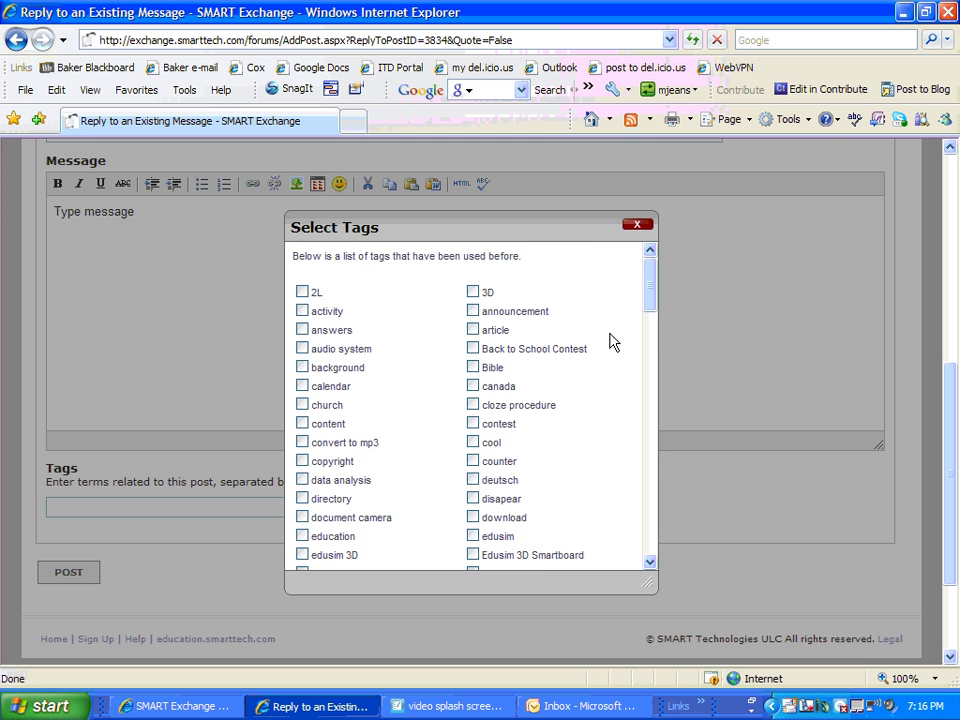
pyautogui.moveTo(647, 311); pyautogui.dragTo(658, 549)
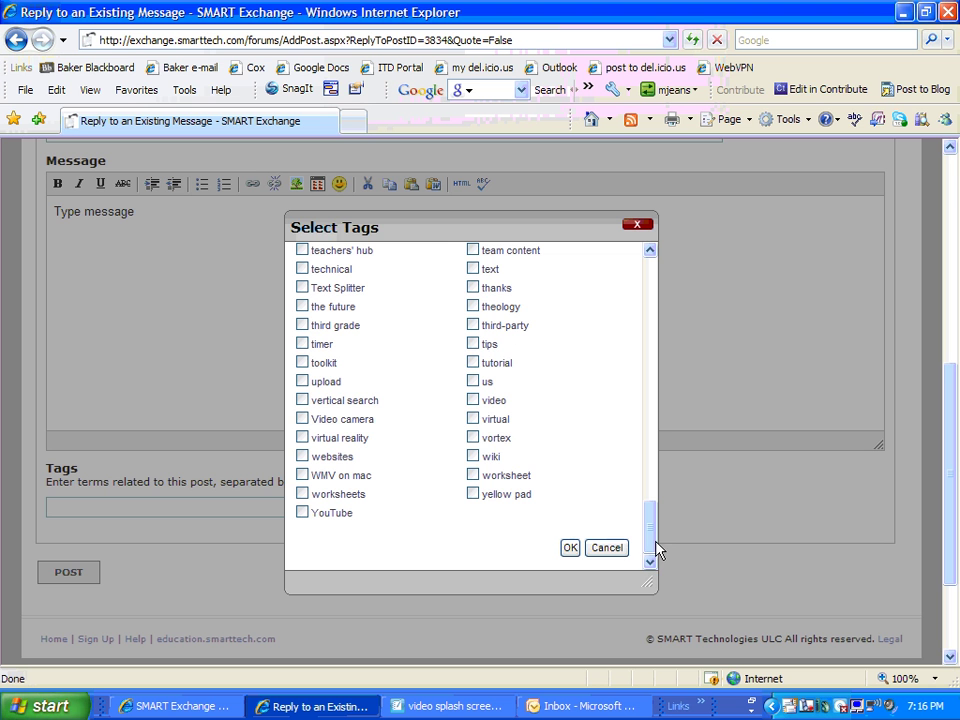
pyautogui.click(473, 419)
pyautogui.click(473, 400)
pyautogui.click(570, 547)
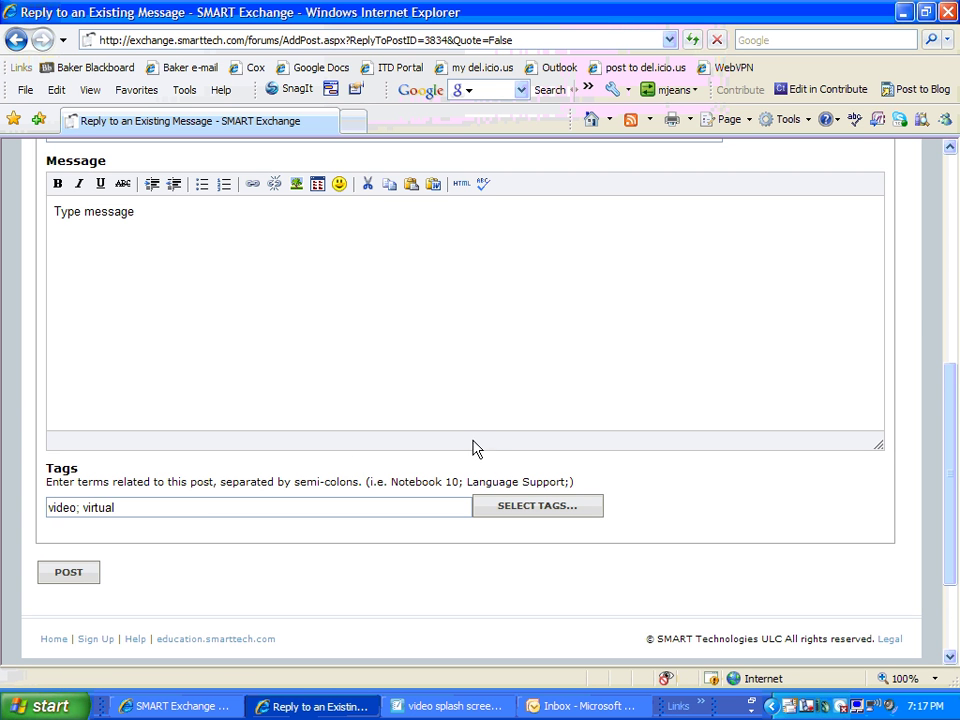
# Leave the reply without posting it and return to the top of the SMART-Created lessons thread.
pyautogui.moveTo(945, 413); pyautogui.dragTo(945, 238)
pyautogui.click(15, 39)
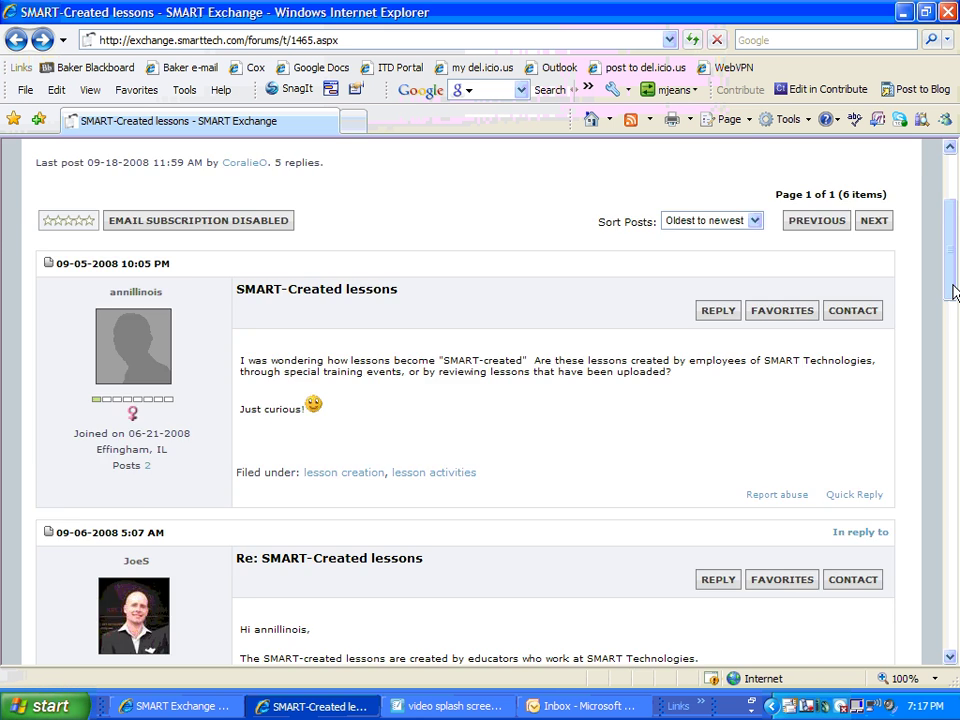
pyautogui.moveTo(948, 252); pyautogui.dragTo(945, 208)
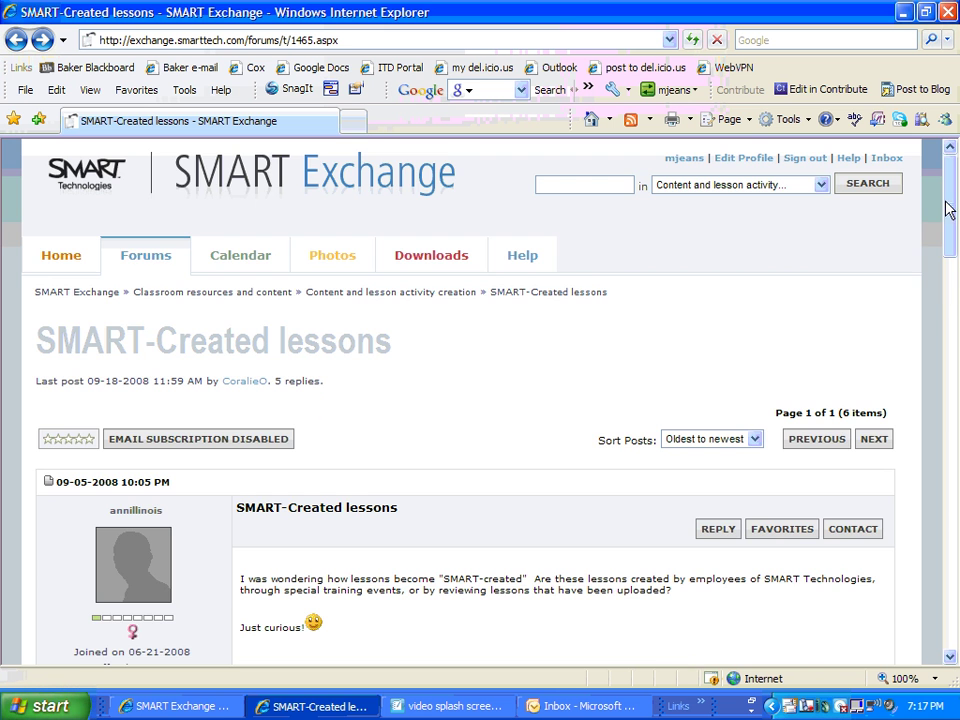
# Return to the forums overview and open the SMART Exemplary Educators forum under SMART User Groups.
pyautogui.click(169, 271)
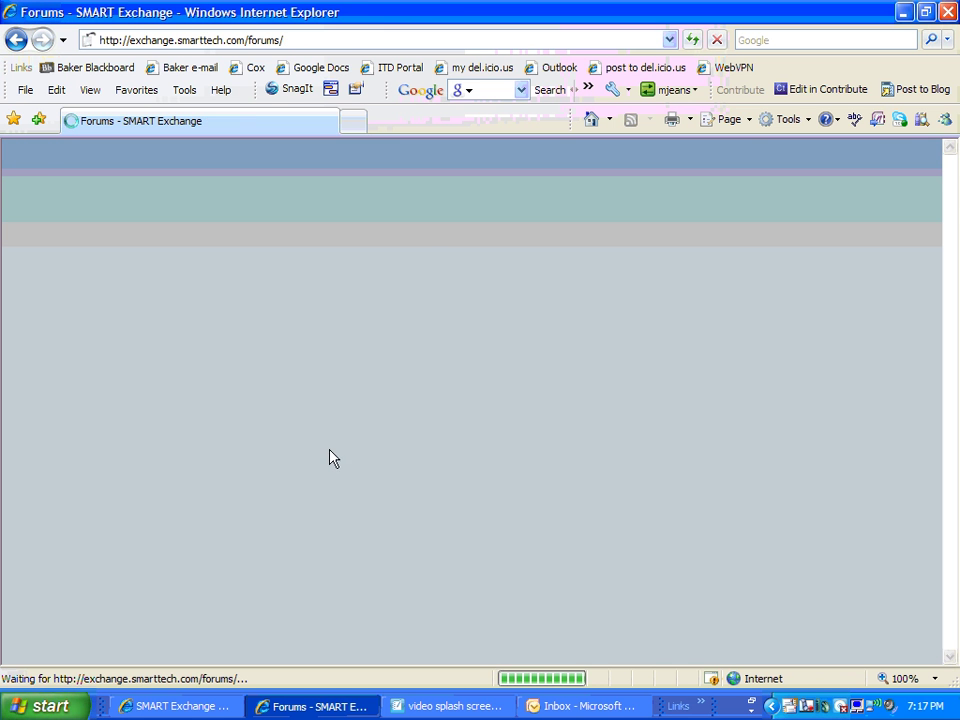
pyautogui.scroll(-3, 335, 460)
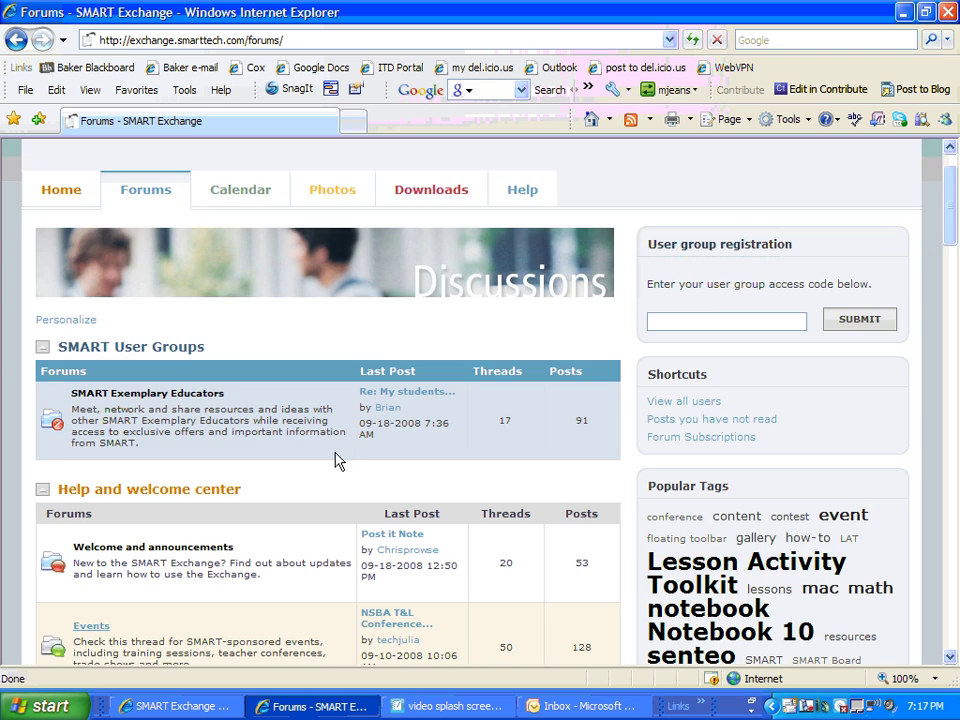
pyautogui.scroll(-4, 335, 460)
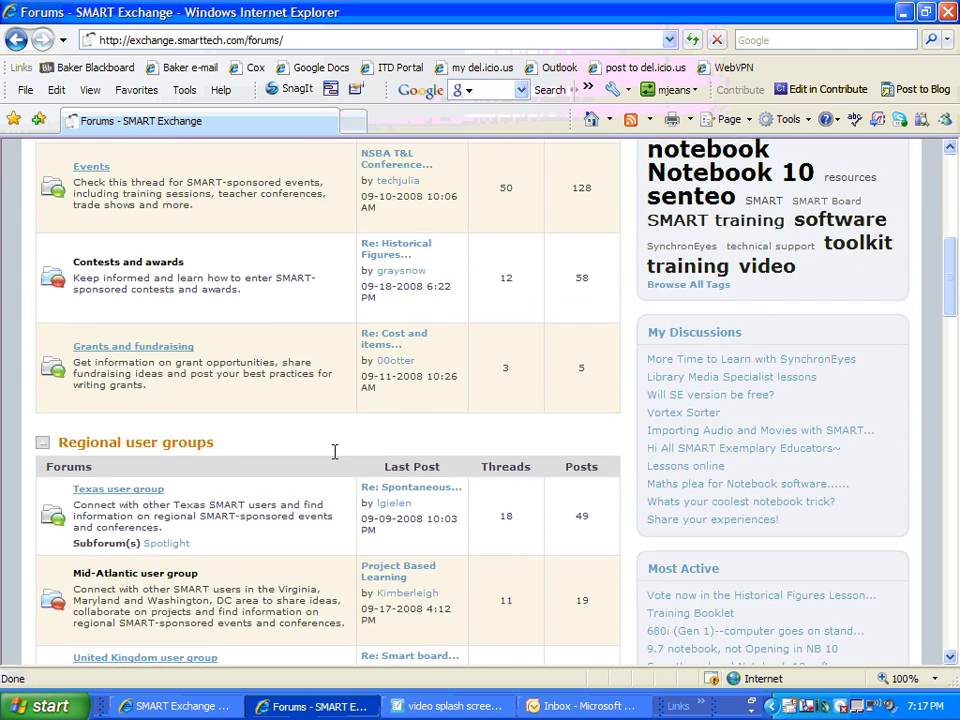
pyautogui.scroll(1, 335, 460)
pyautogui.scroll(4, 335, 460)
pyautogui.click(150, 395)
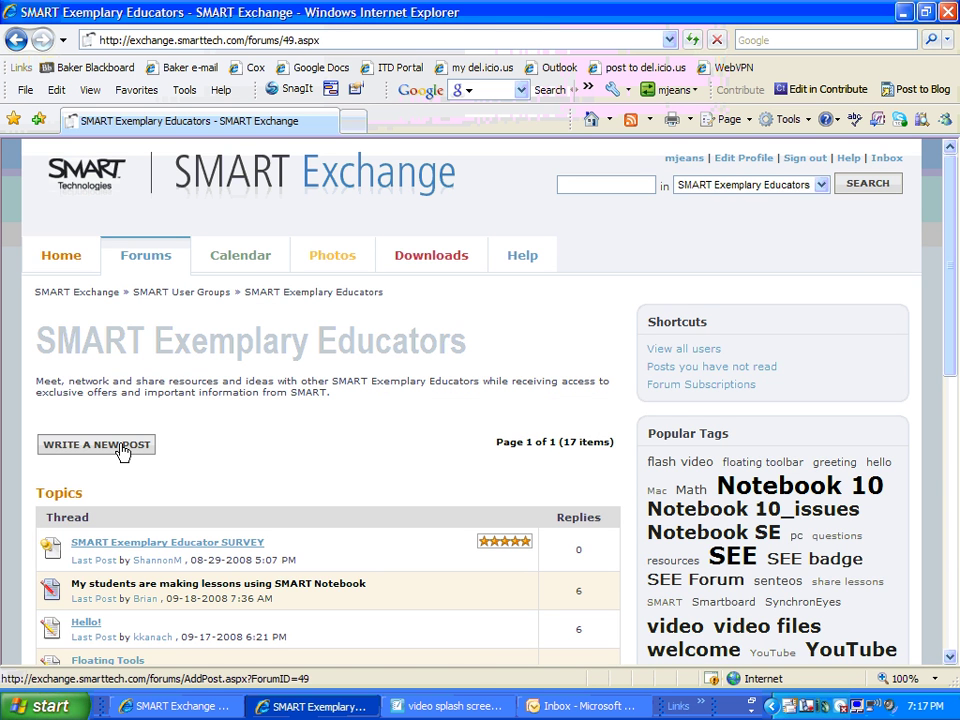
# Start a new post in the forum, review its Subject, Message and Tags fields, and go back without posting.
pyautogui.click(122, 449)
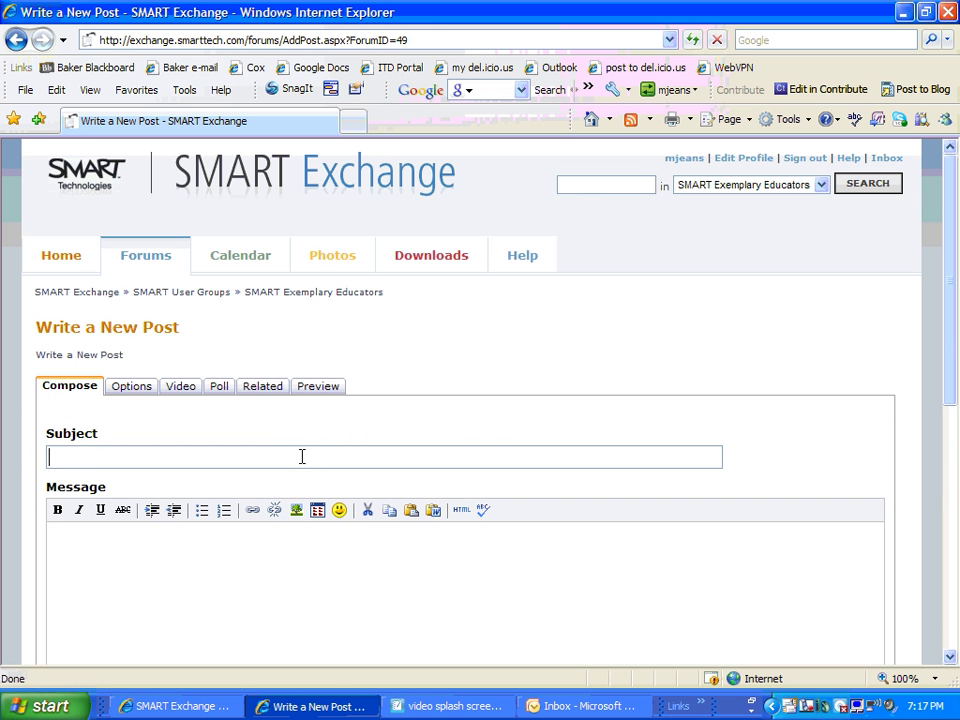
pyautogui.click(301, 569)
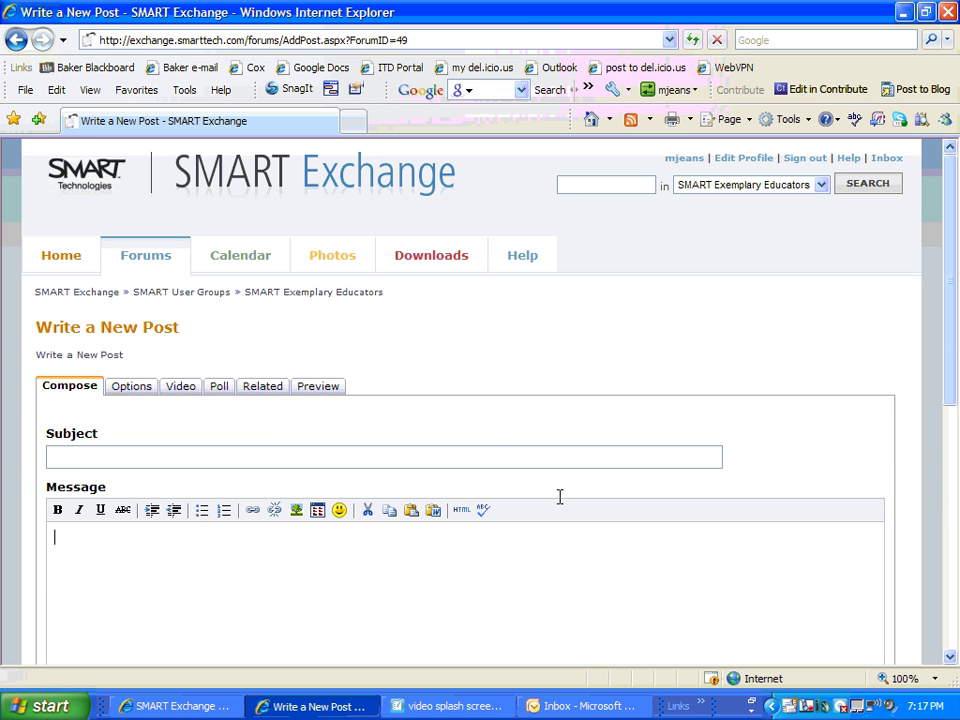
pyautogui.moveTo(945, 321); pyautogui.dragTo(950, 466)
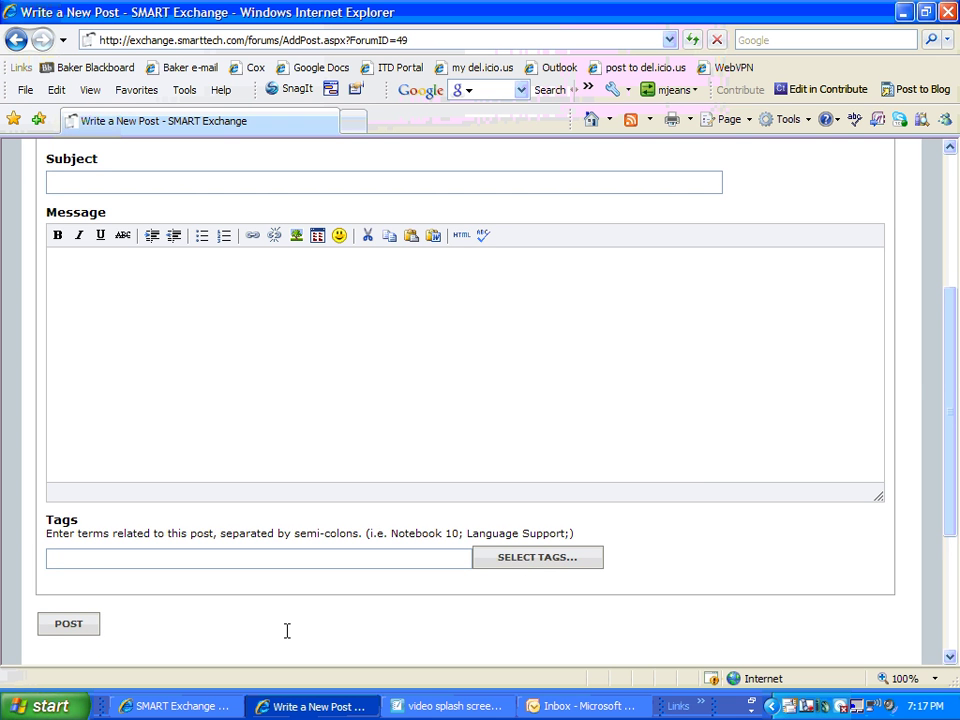
pyautogui.moveTo(945, 392); pyautogui.dragTo(945, 290)
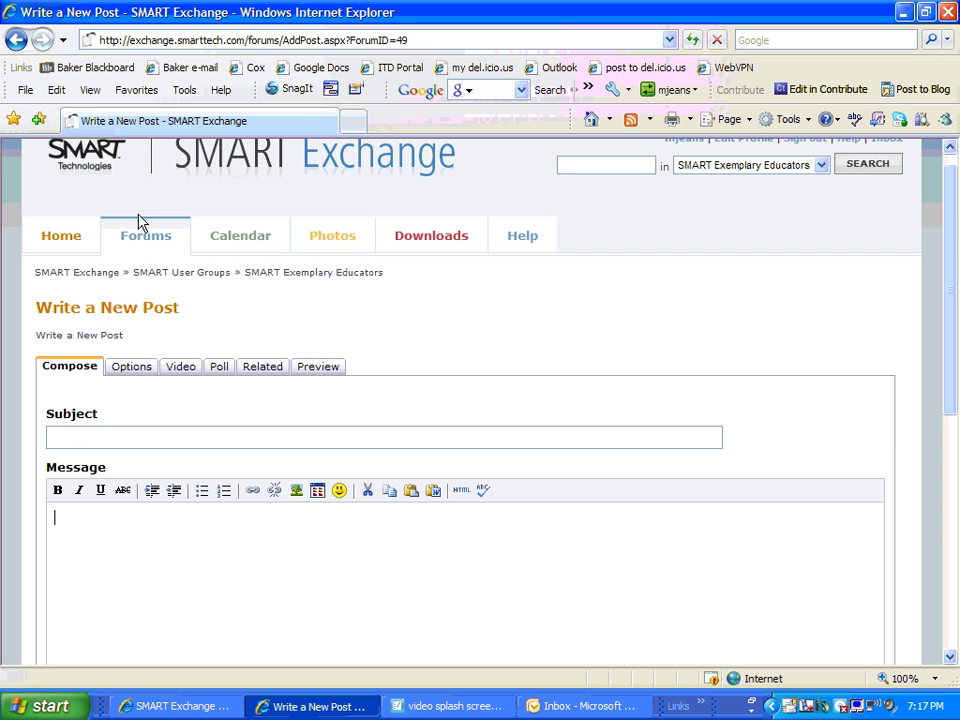
pyautogui.click(17, 45)
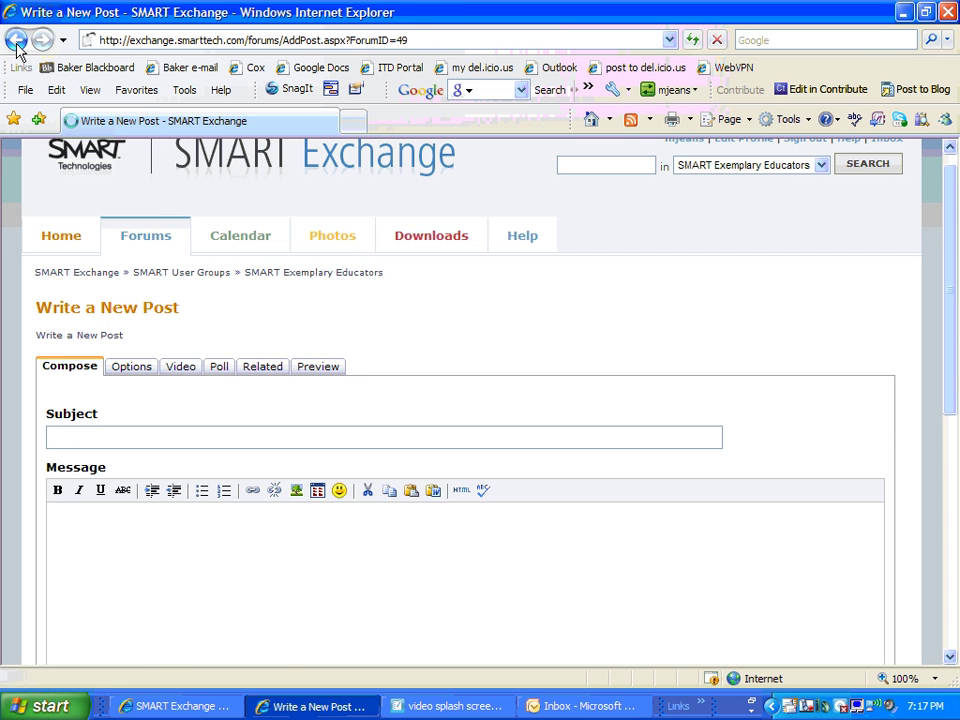
pyautogui.click(16, 42)
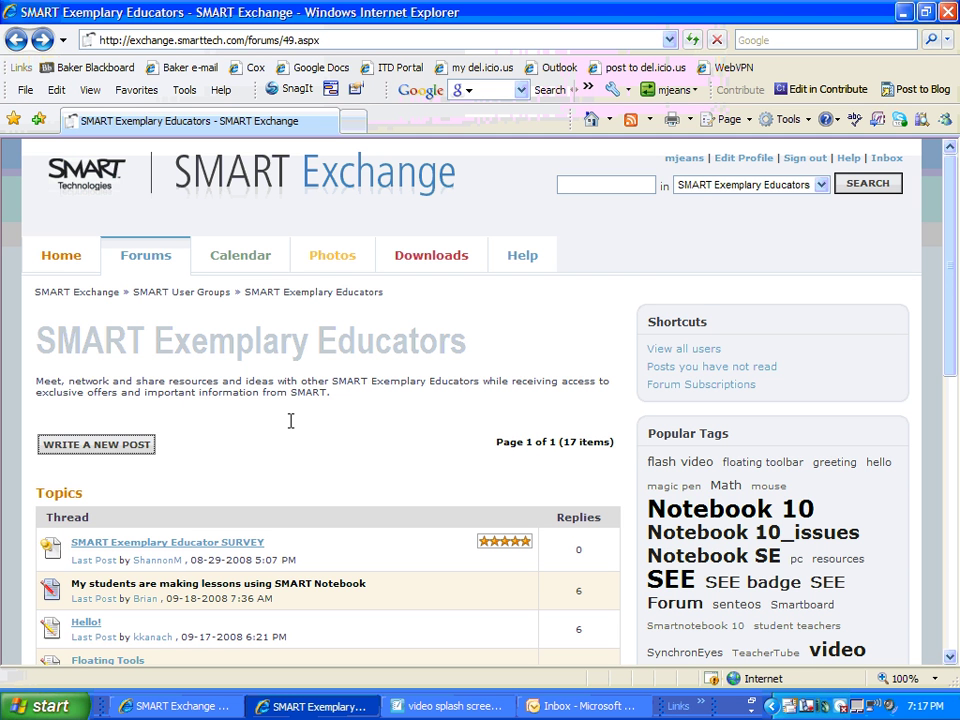
# Open the Forum Subscriptions page and examine the subscription settings down to Classroom resources and content.
pyautogui.click(686, 386)
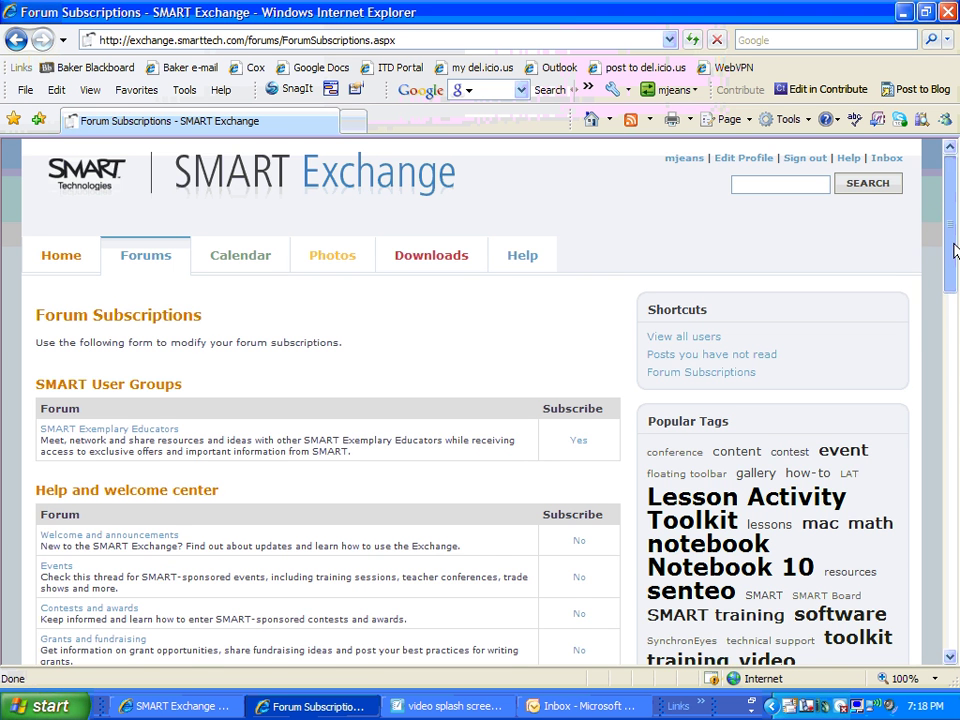
pyautogui.moveTo(954, 250); pyautogui.dragTo(958, 357)
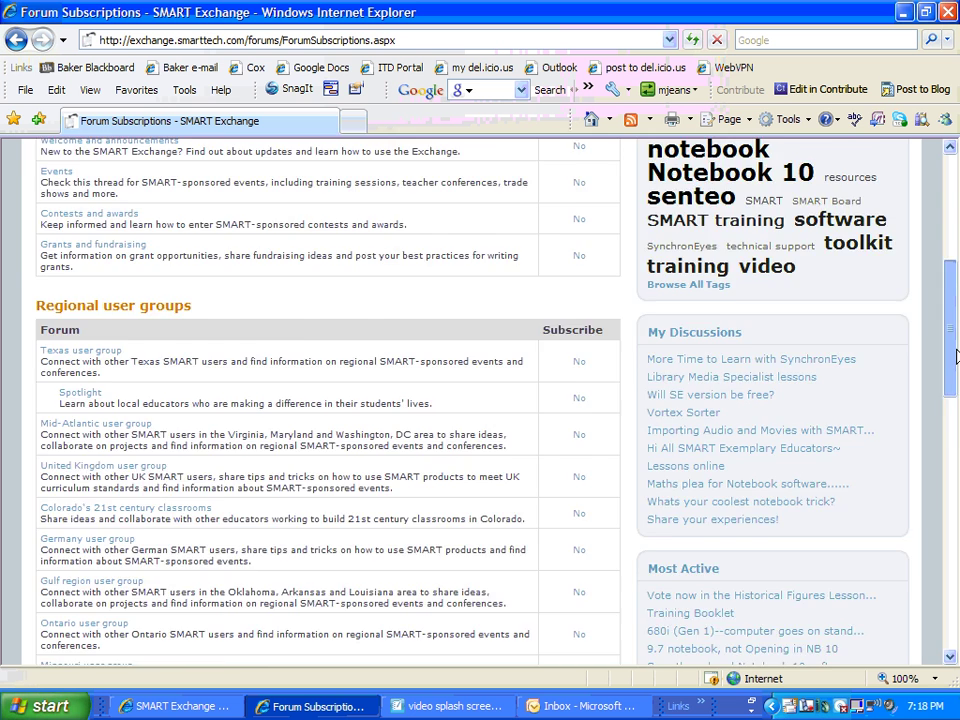
pyautogui.scroll(-5, 955, 357)
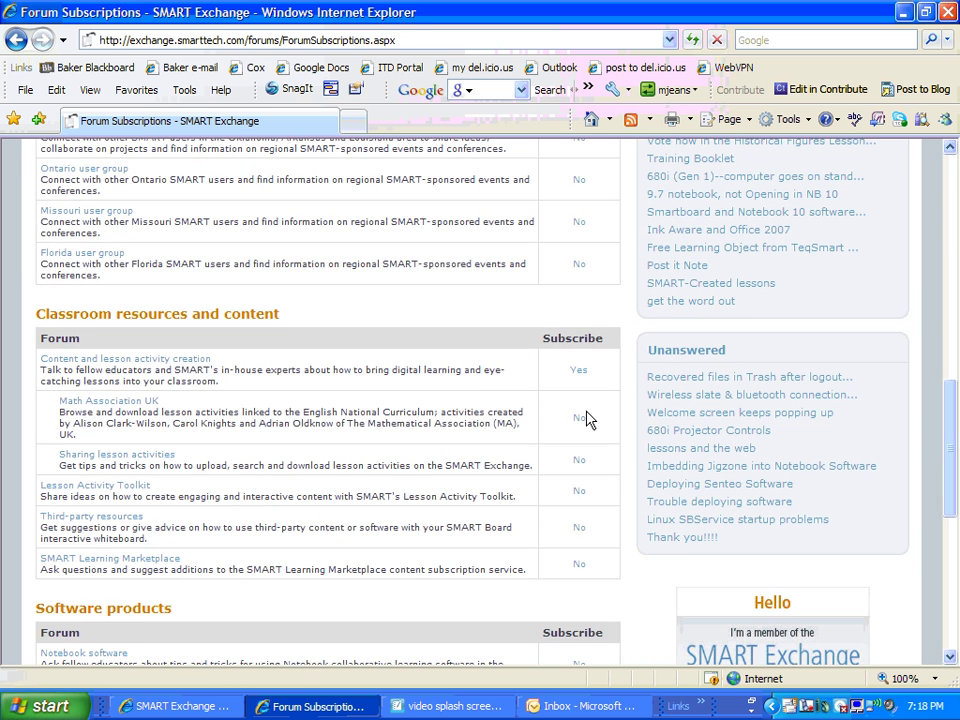
# Toggle the subscription to the Sharing lesson activities forum on and back off, and return to the page's beginning.
pyautogui.click(577, 462)
pyautogui.click(581, 462)
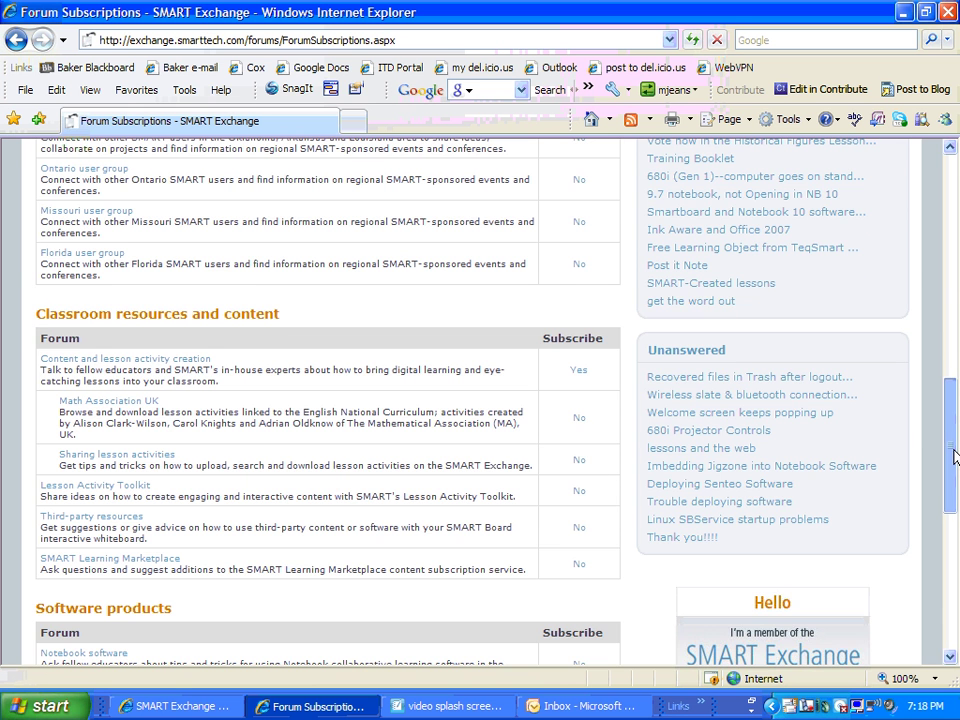
pyautogui.moveTo(954, 454); pyautogui.dragTo(956, 221)
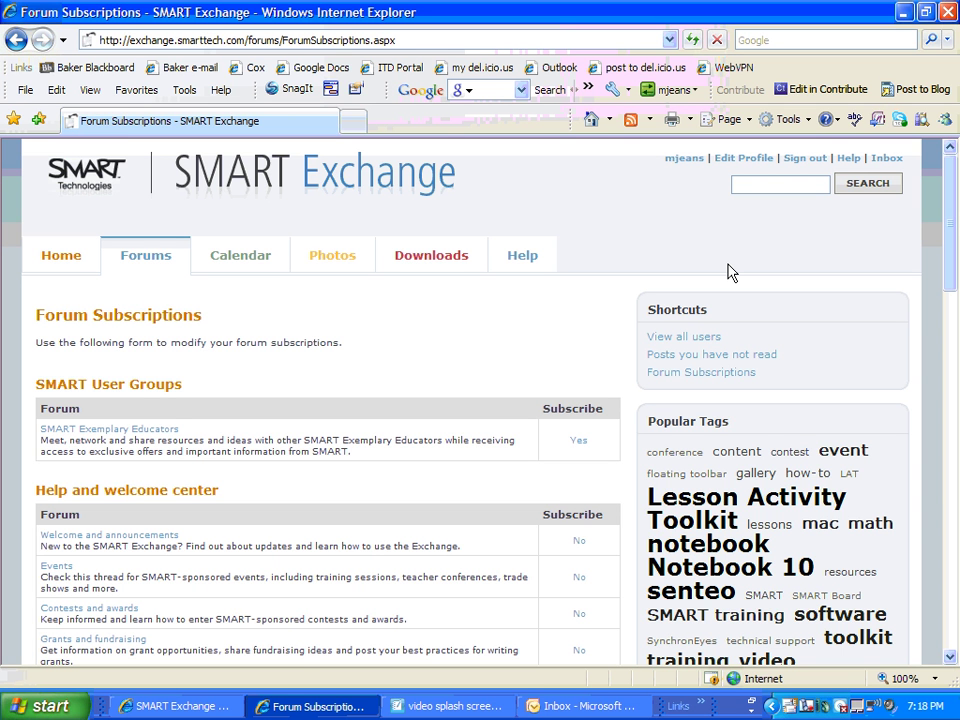
# Go back to the forums, reopen the SMART Exemplary Educators forum and open its RSS feed.
pyautogui.click(148, 258)
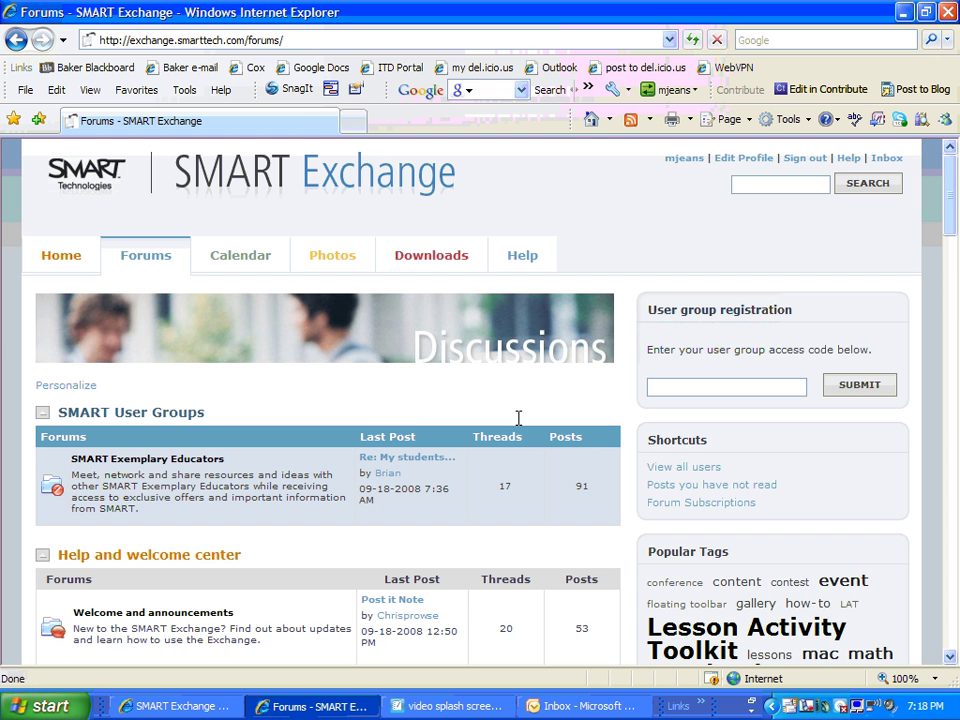
pyautogui.click(213, 462)
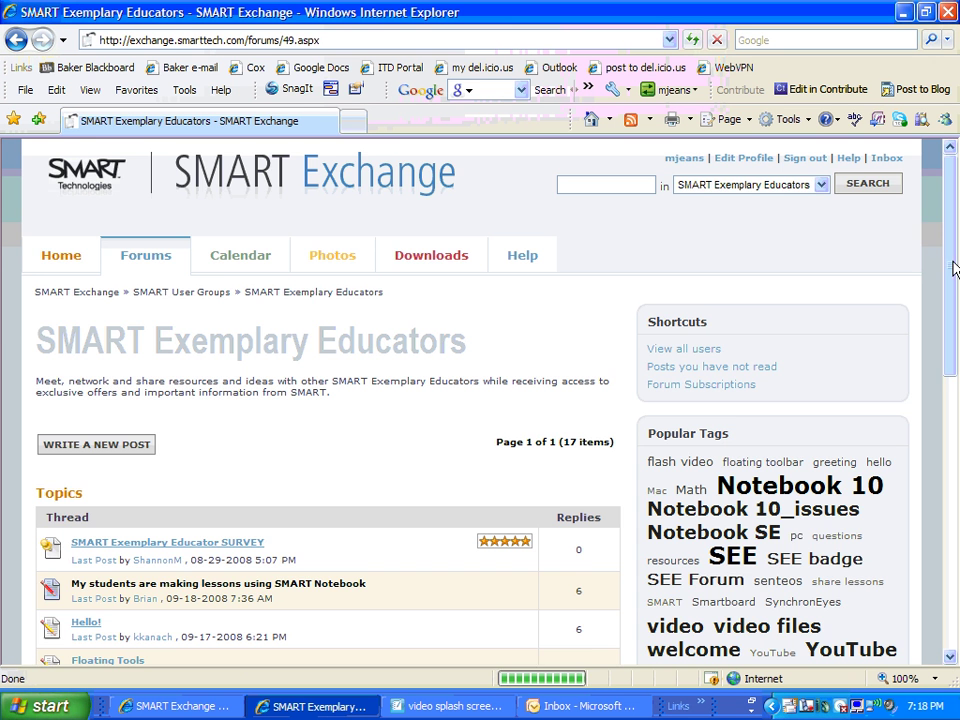
pyautogui.scroll(-3, 958, 300)
pyautogui.scroll(-5, 718, 531)
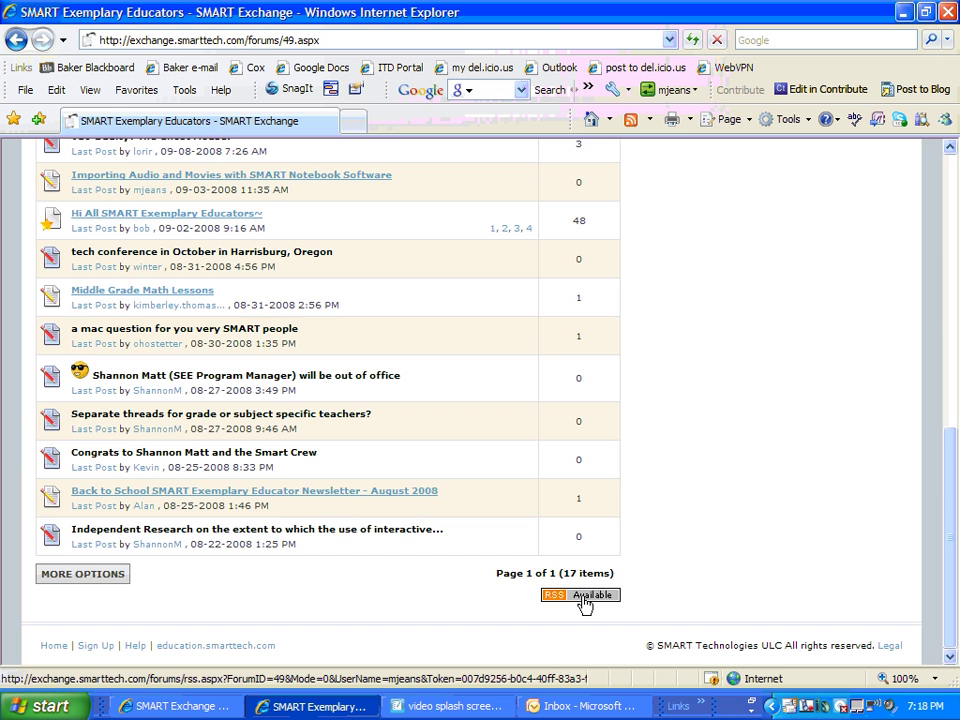
pyautogui.click(584, 600)
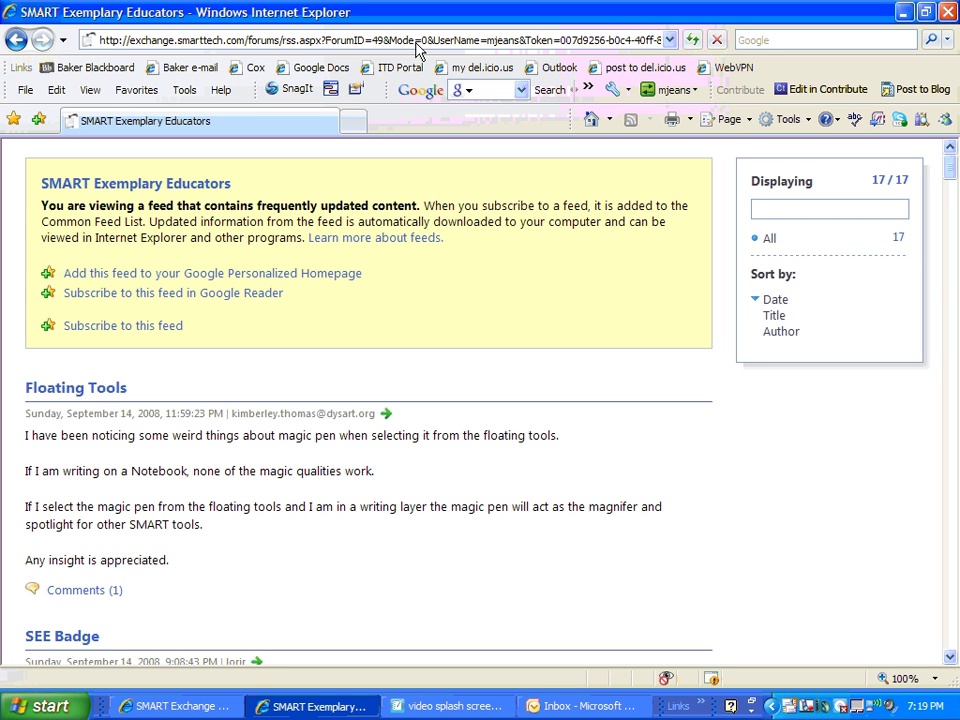
# Copy the SMART Exemplary Educators feed address, including its access token, and add it as a new RSS feed in Outlook.
pyautogui.click(416, 44)
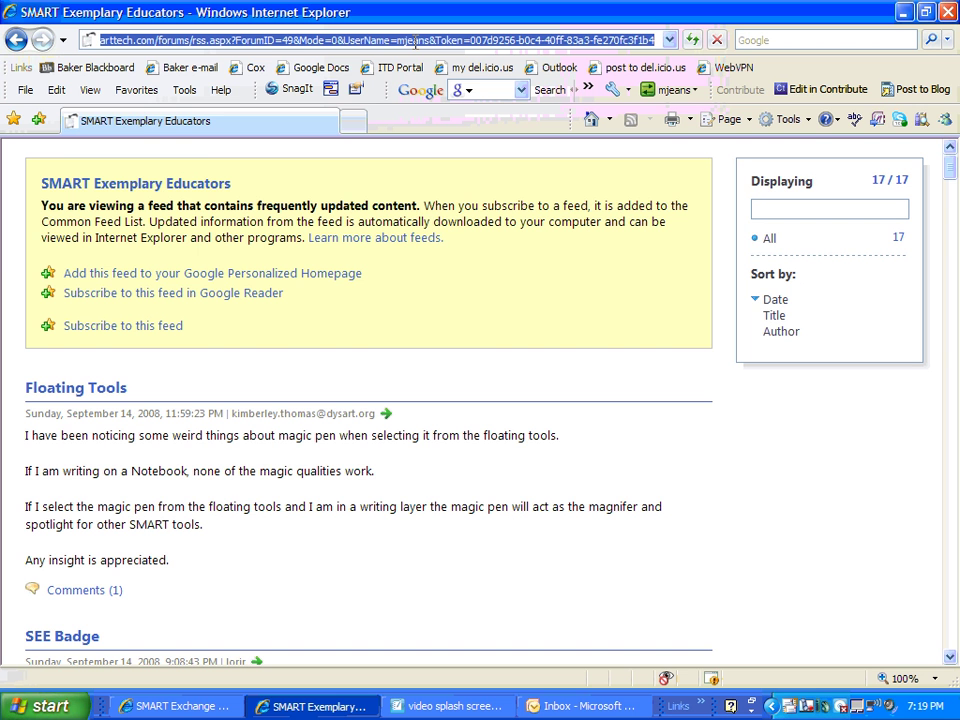
pyautogui.click(580, 706)
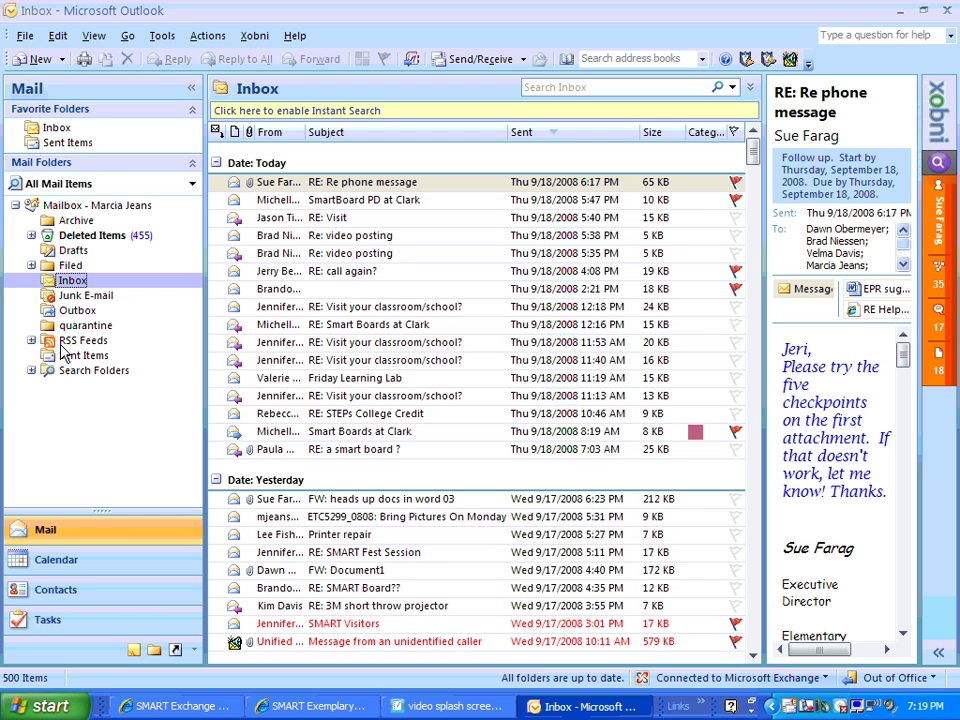
pyautogui.click(31, 341)
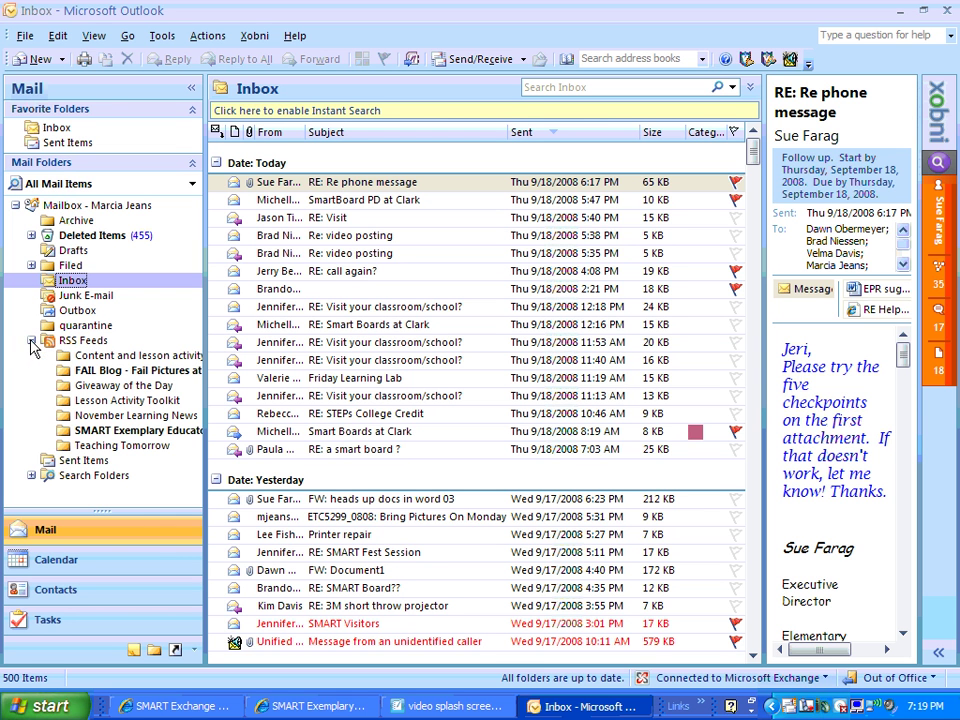
pyautogui.rightClick(66, 342)
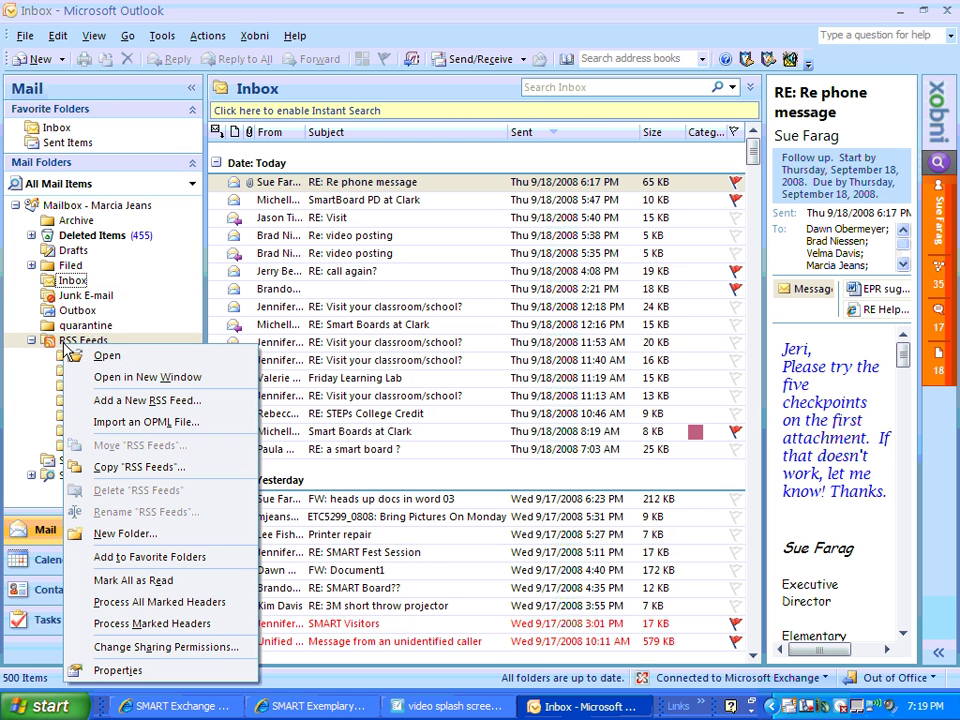
pyautogui.click(107, 401)
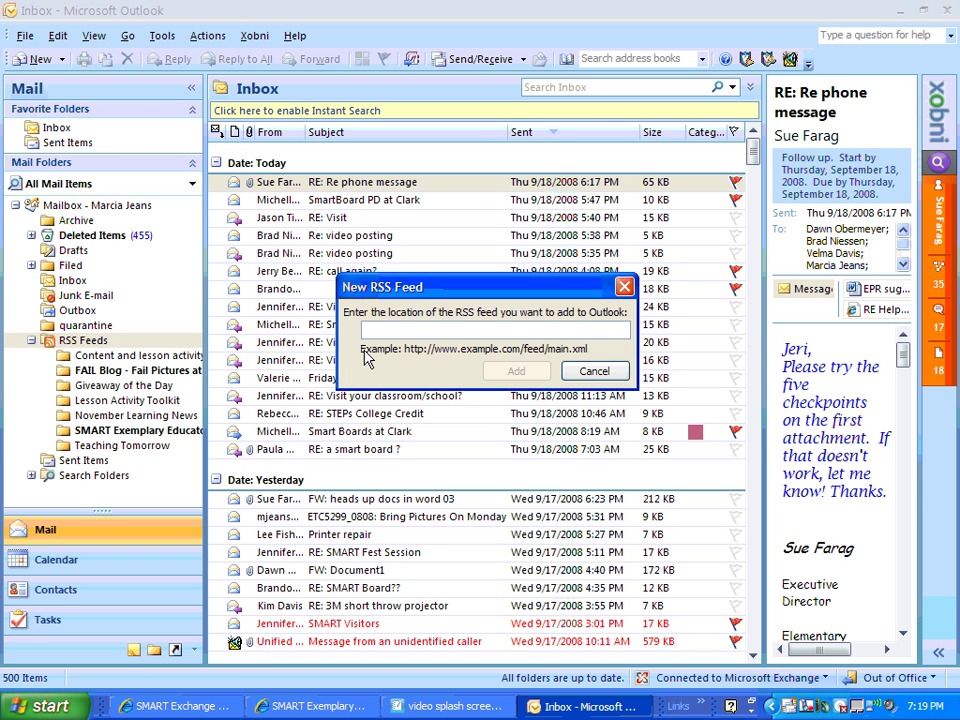
pyautogui.hotkey('ctrl', 'v')
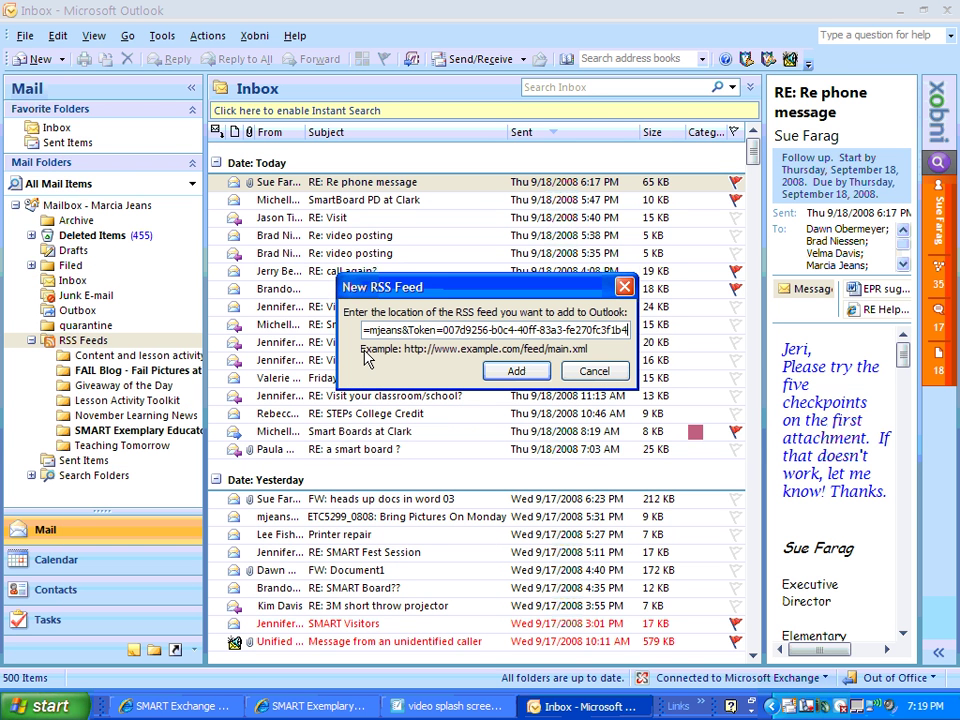
pyautogui.click(516, 370)
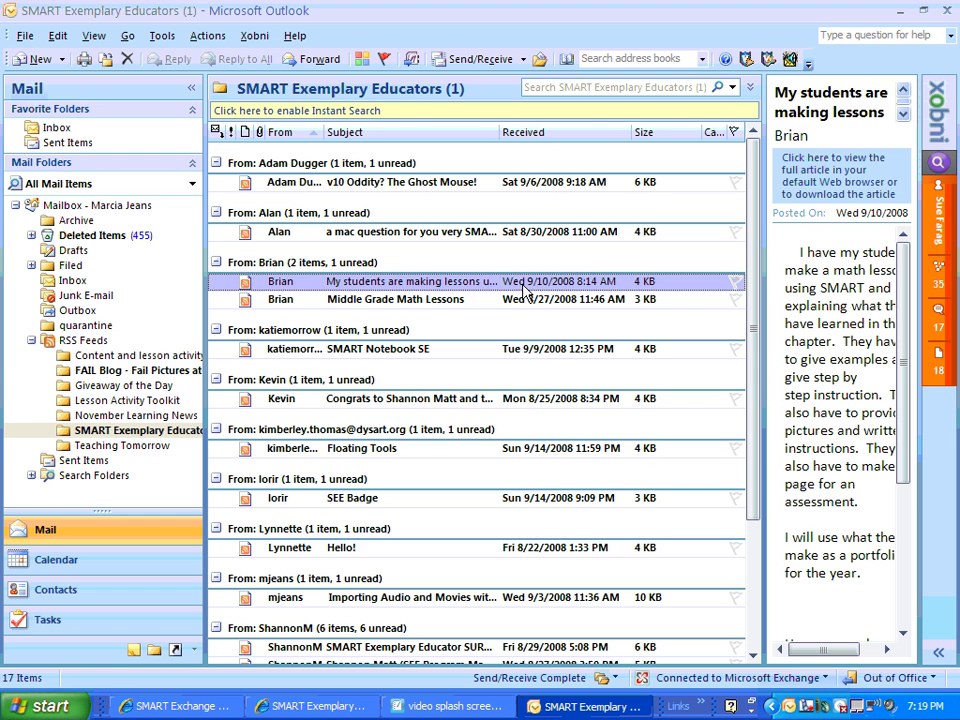
# View the RSS Feeds directory, then the FAIL Blog and Content and lesson activity creation feed folders.
pyautogui.click(80, 340)
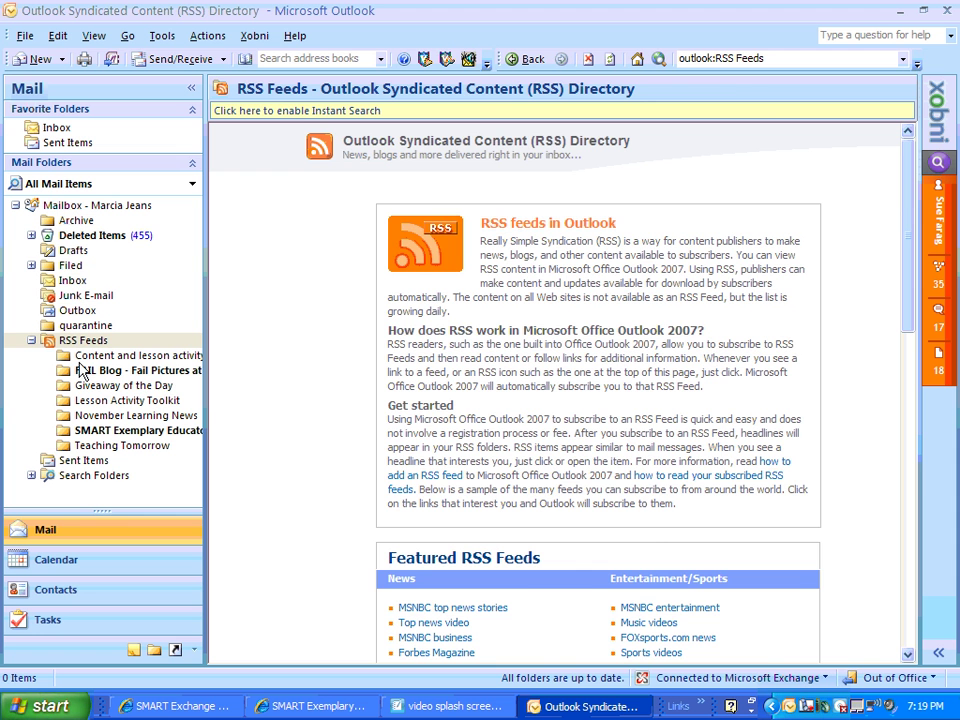
pyautogui.click(94, 372)
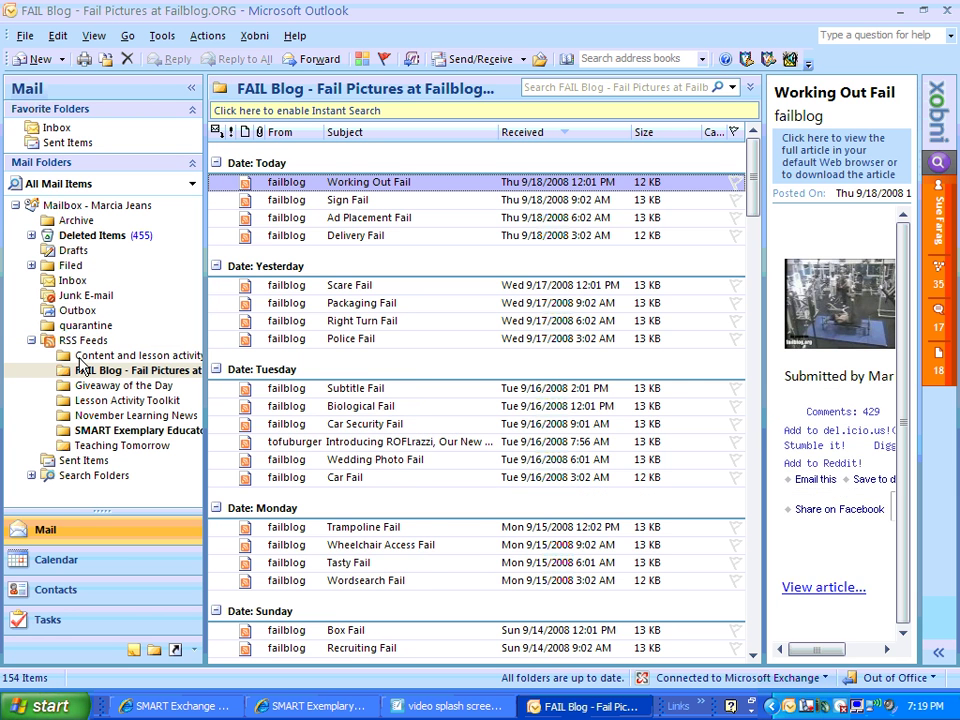
pyautogui.click(92, 357)
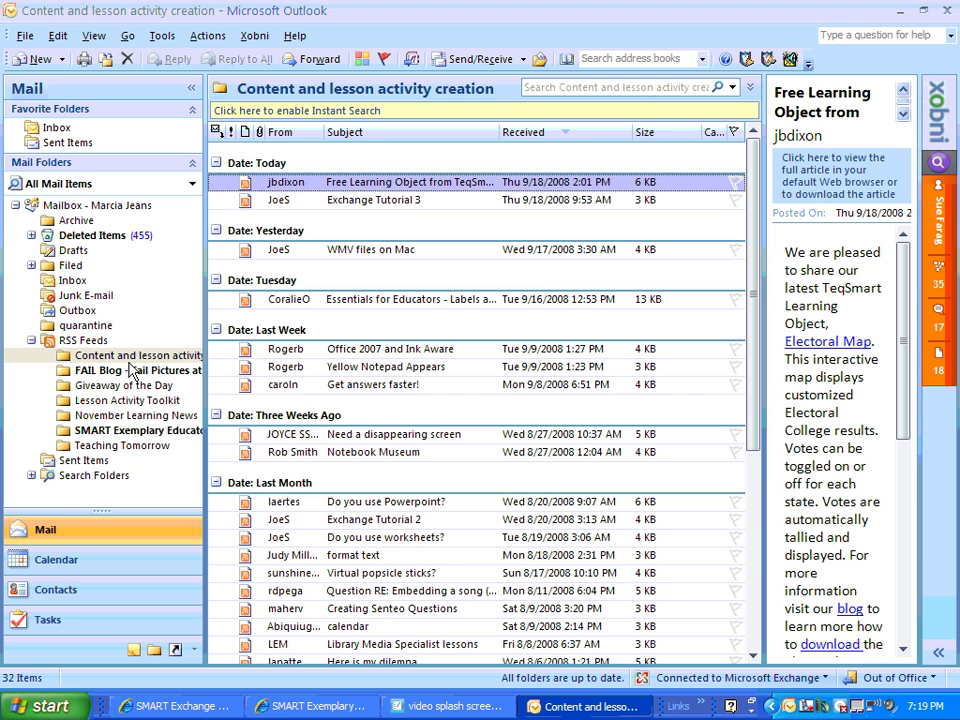
# Switch back to Internet Explorer and return from the feed to the beginning of the SMART Exemplary Educators forum page.
pyautogui.hotkey('alt', 'Tab')
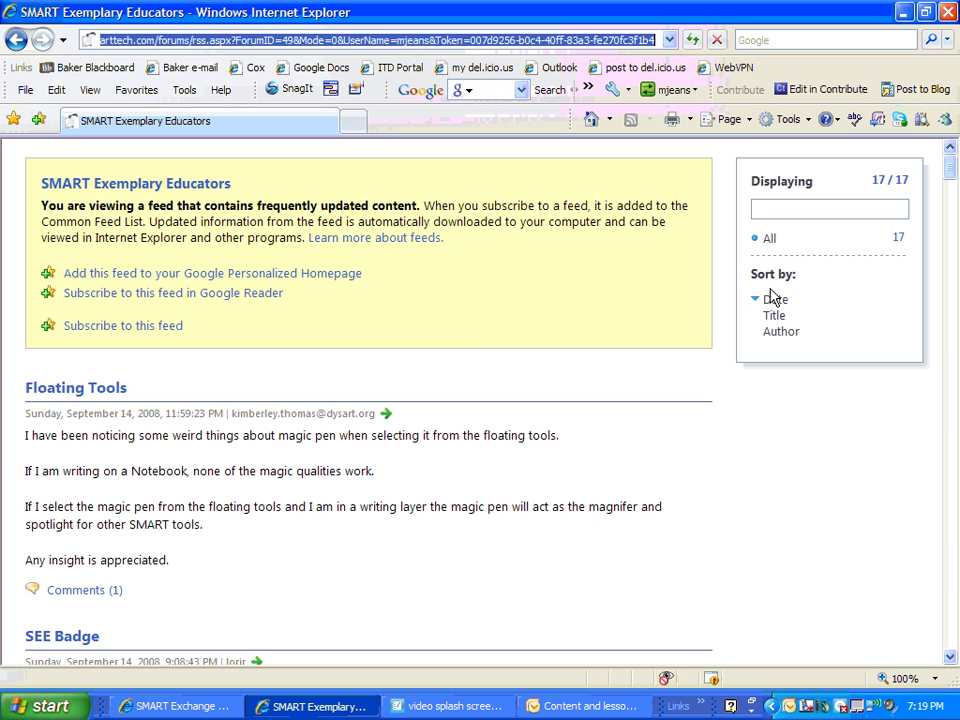
pyautogui.click(15, 40)
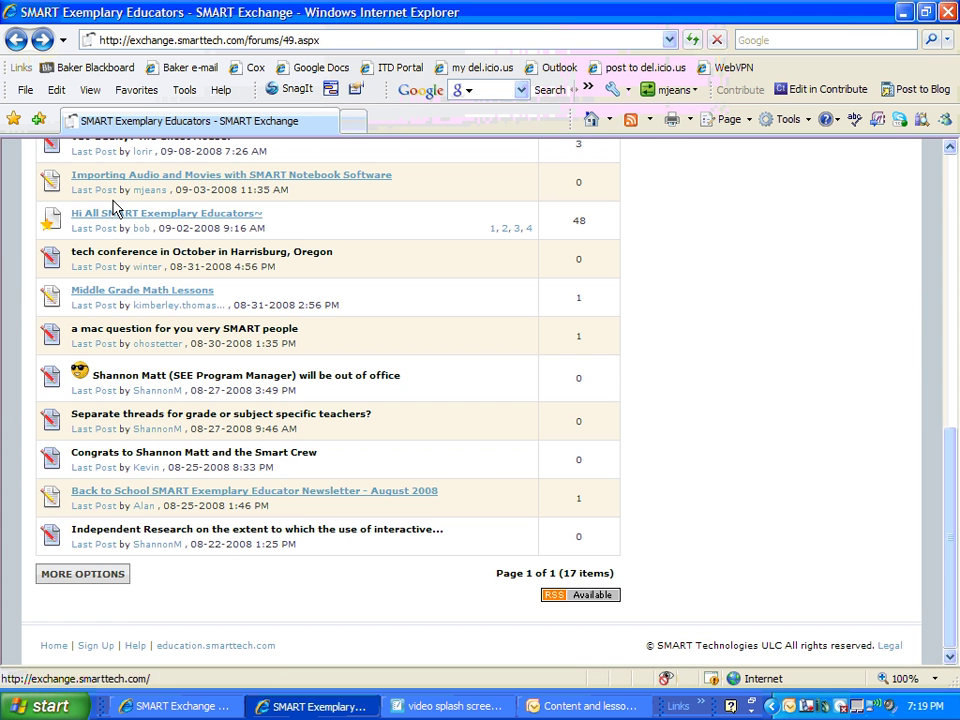
pyautogui.click(953, 190)
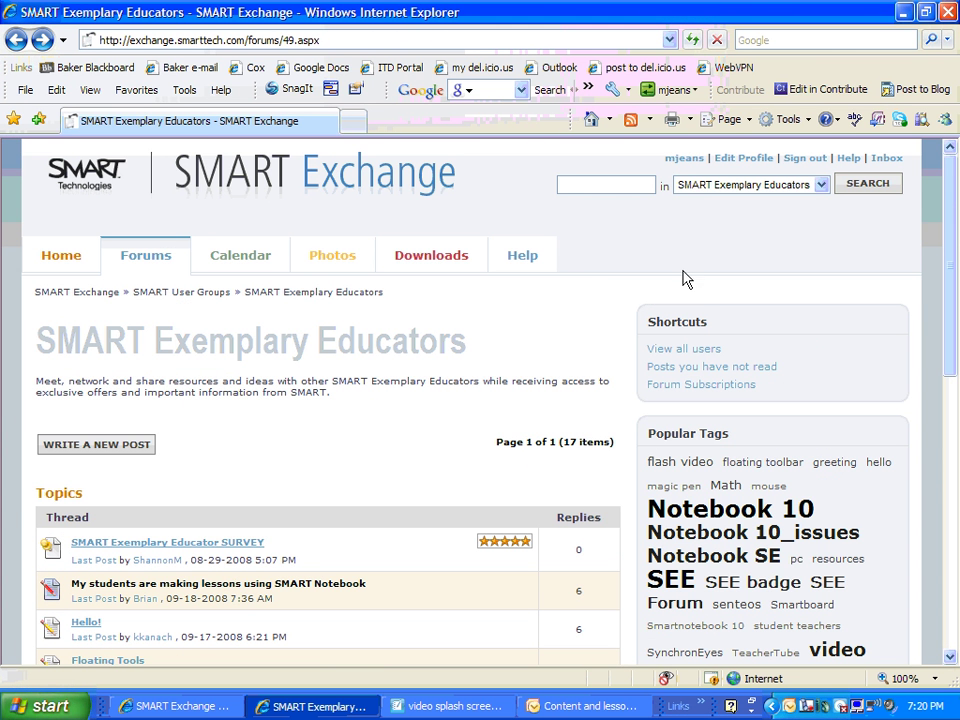
# Open the SMART Exchange Calendar page and examine the event quick links and SMART Training Certification dates.
pyautogui.click(223, 262)
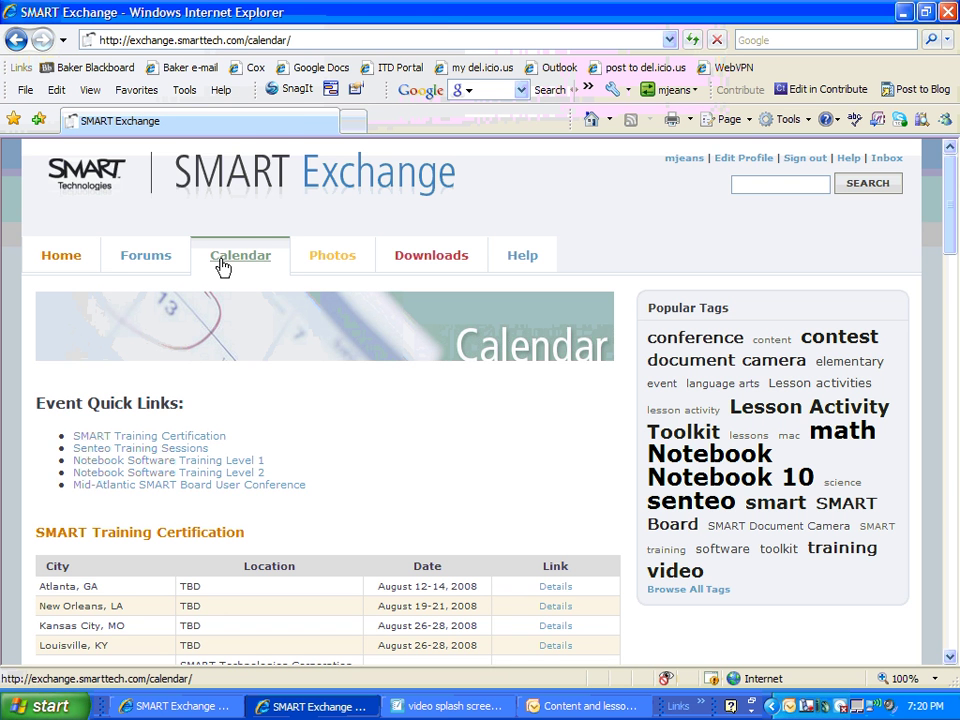
pyautogui.scroll(-3, 222, 265)
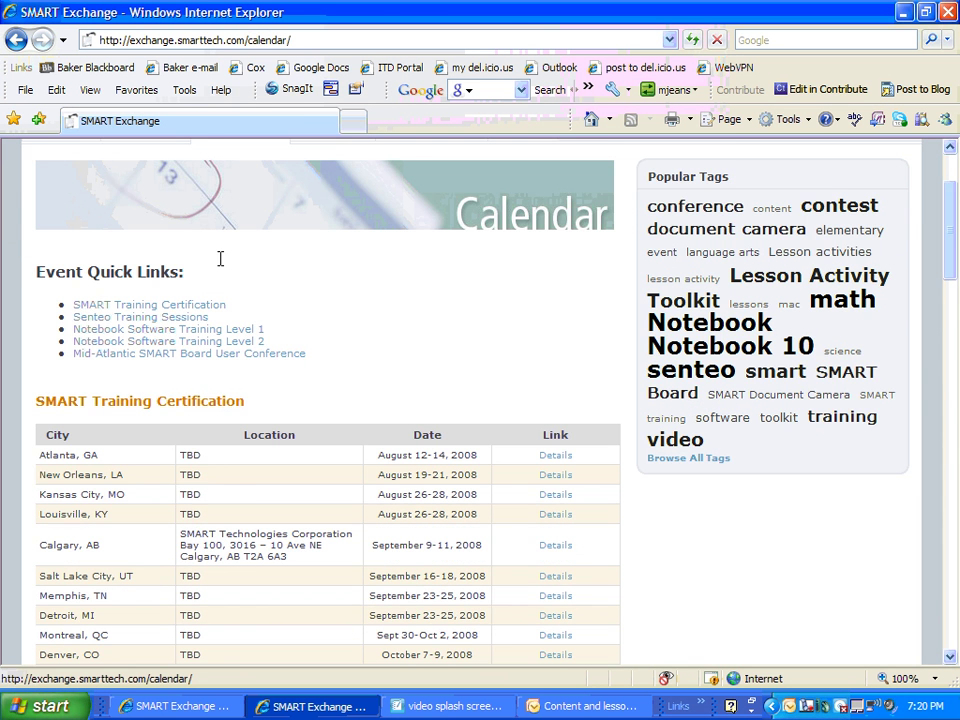
pyautogui.scroll(-1, 221, 262)
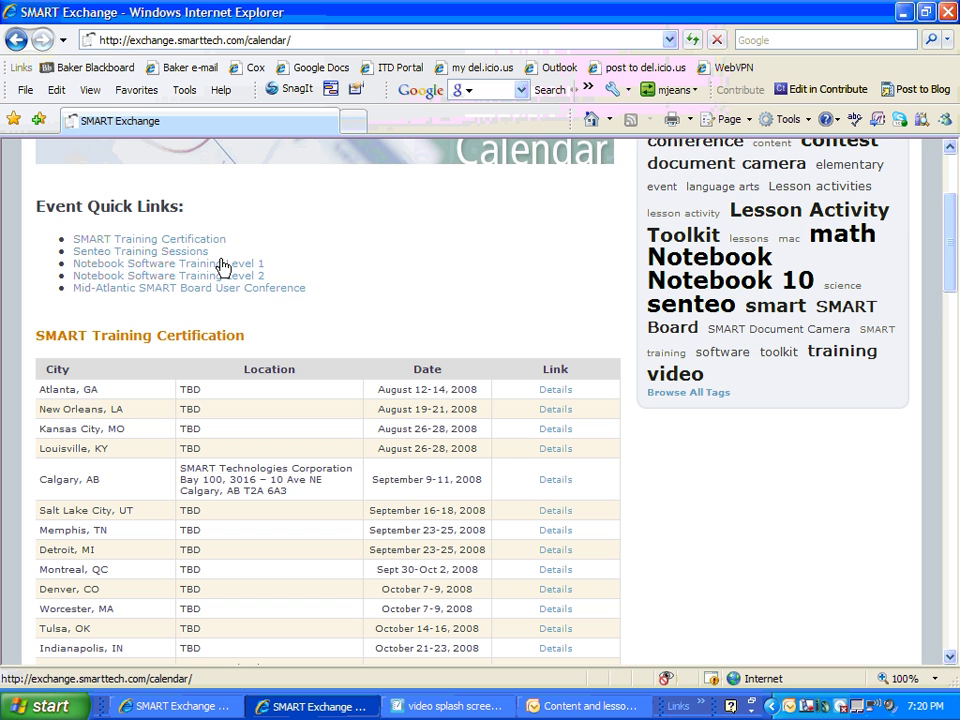
pyautogui.scroll(-1, 222, 265)
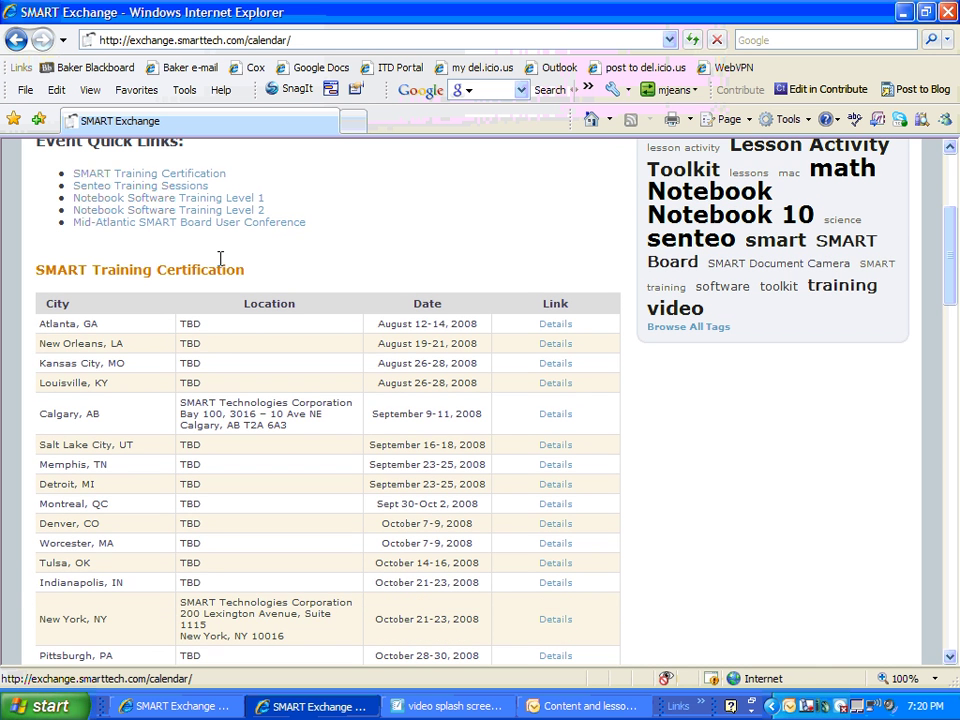
pyautogui.scroll(4, 222, 262)
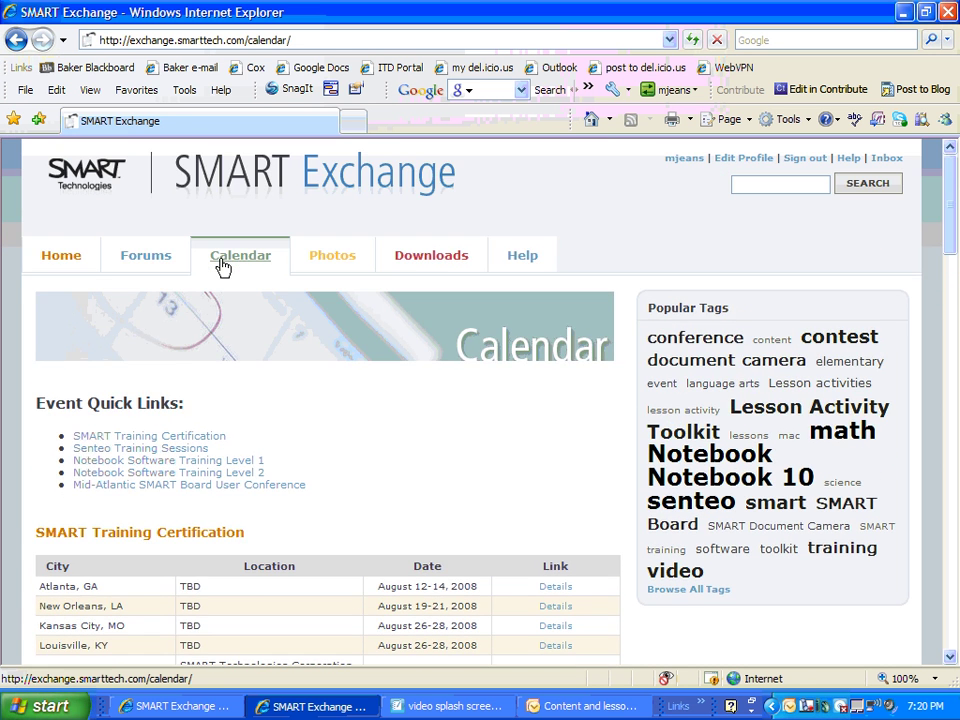
# Open the Photos page and look through the Recent Photos galleries for user groups, conferences and showcase schools.
pyautogui.click(338, 266)
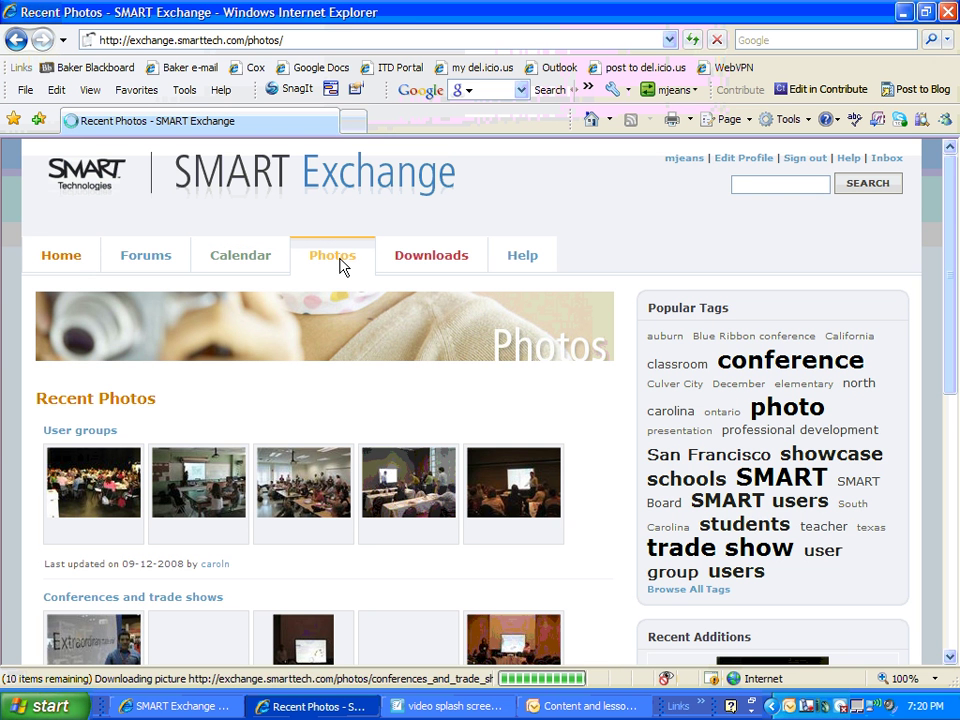
pyautogui.scroll(-1, 340, 265)
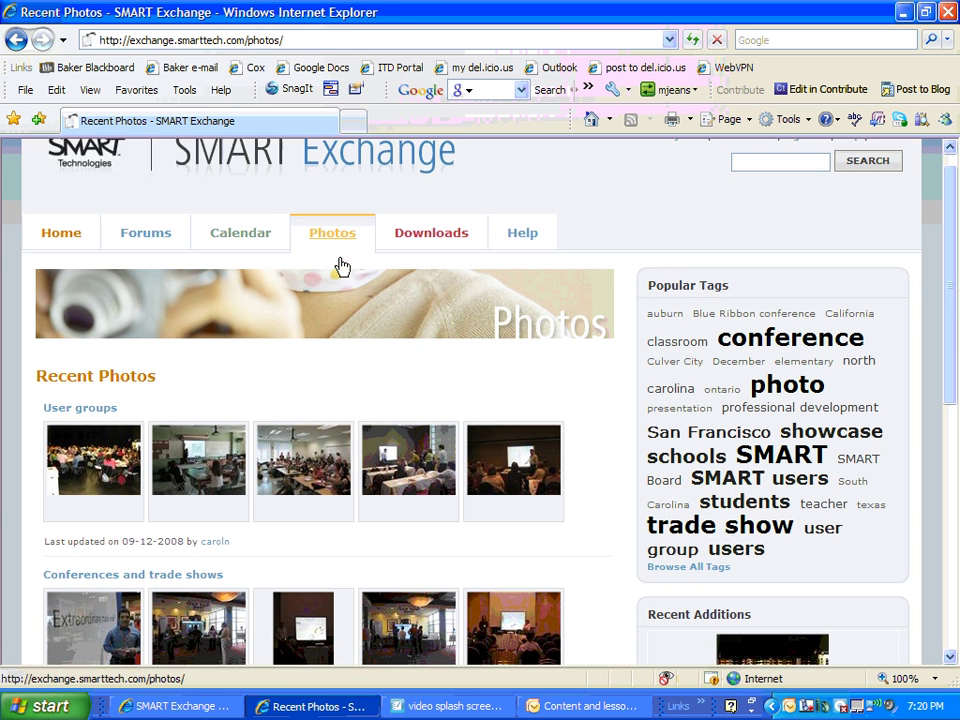
pyautogui.scroll(-1, 340, 265)
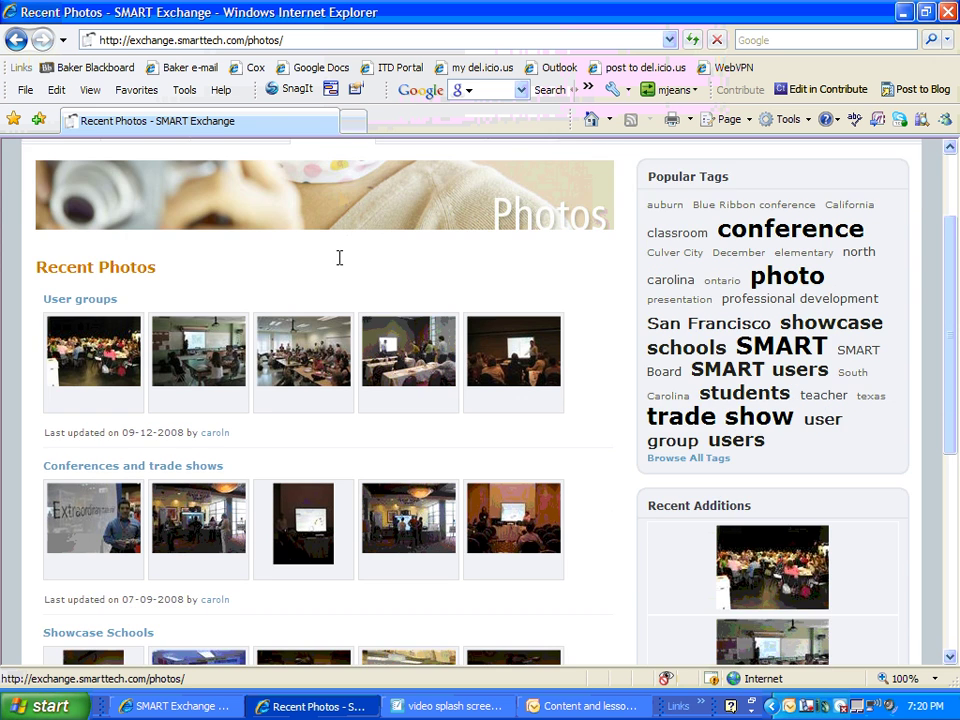
pyautogui.scroll(-1, 339, 258)
pyautogui.scroll(3, 339, 258)
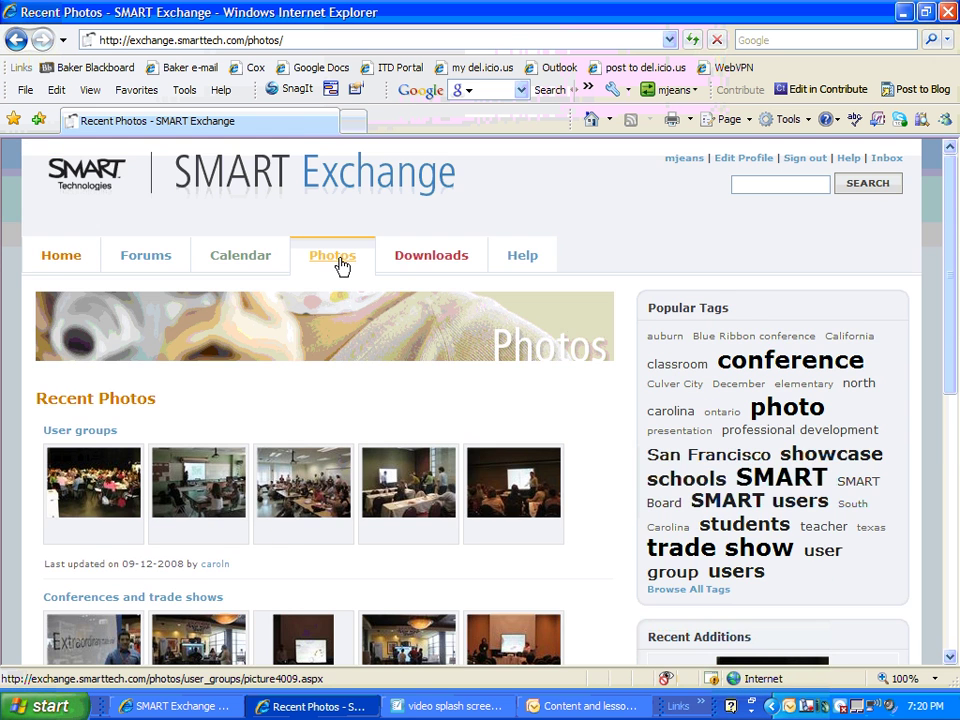
# Open the Downloads page and examine the most downloaded files and the list of content folders.
pyautogui.click(410, 263)
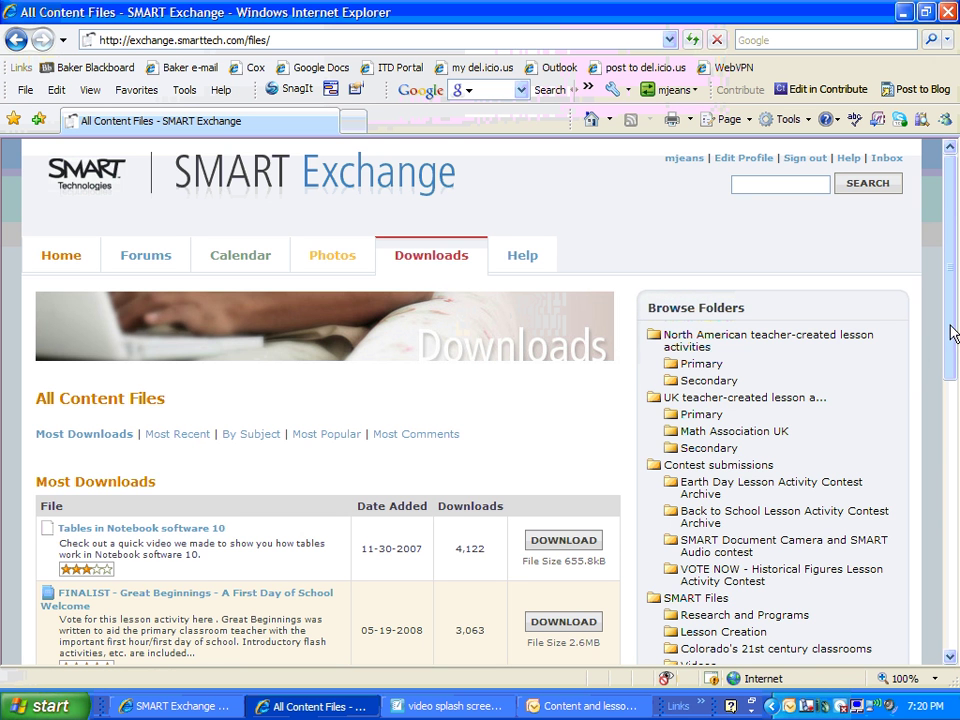
pyautogui.moveTo(955, 335); pyautogui.dragTo(957, 409)
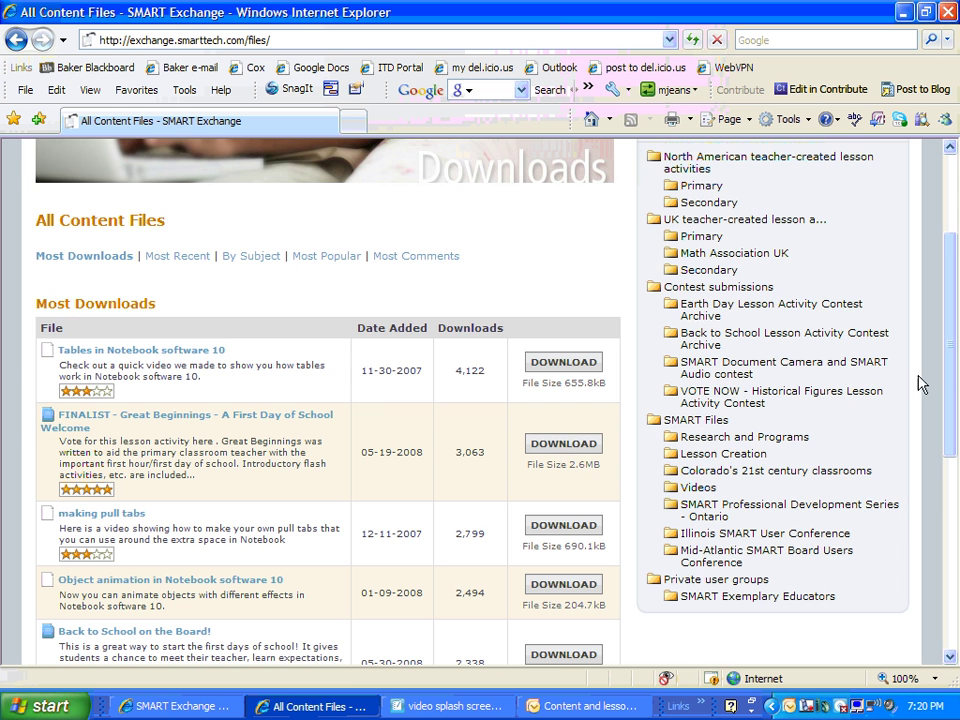
pyautogui.moveTo(952, 382); pyautogui.dragTo(953, 328)
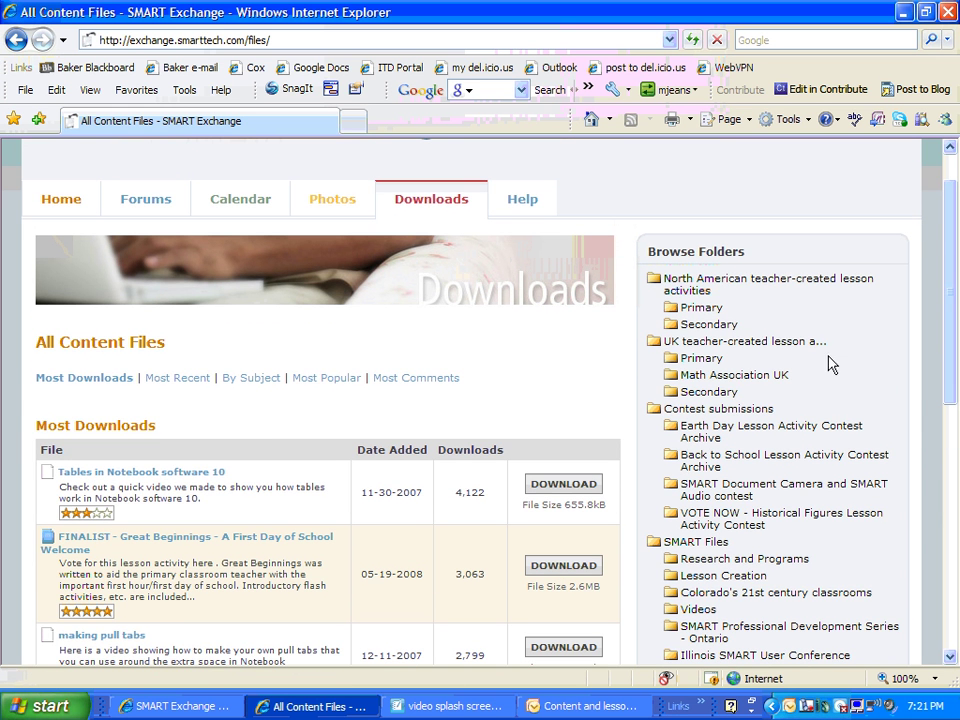
# Open the Primary folder of North American teacher-created lesson activities and look through its files.
pyautogui.click(706, 310)
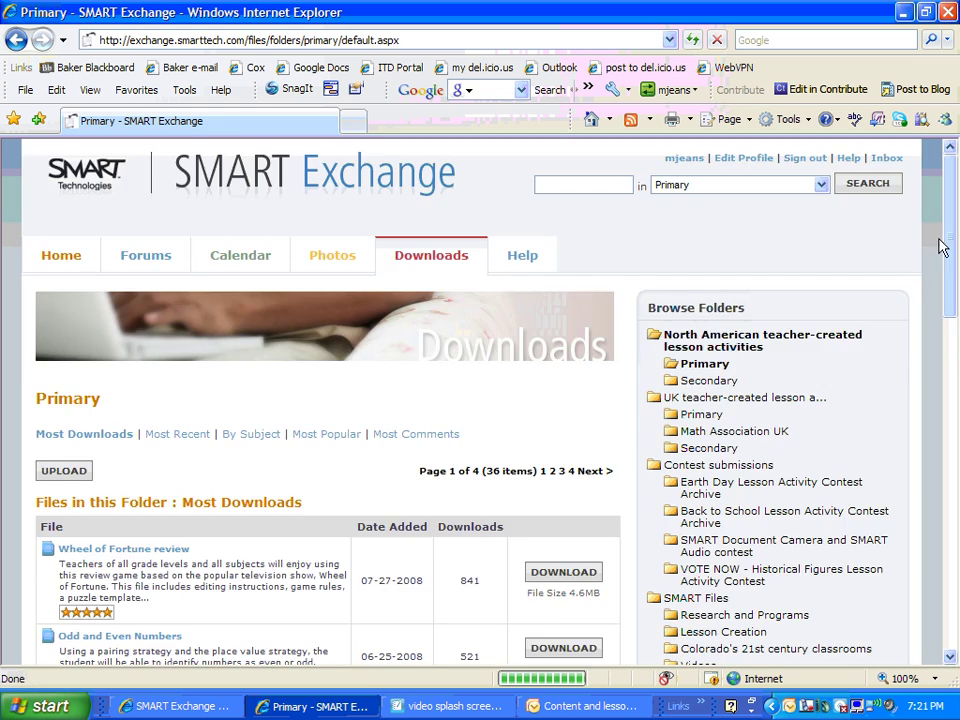
pyautogui.moveTo(949, 214); pyautogui.dragTo(957, 502)
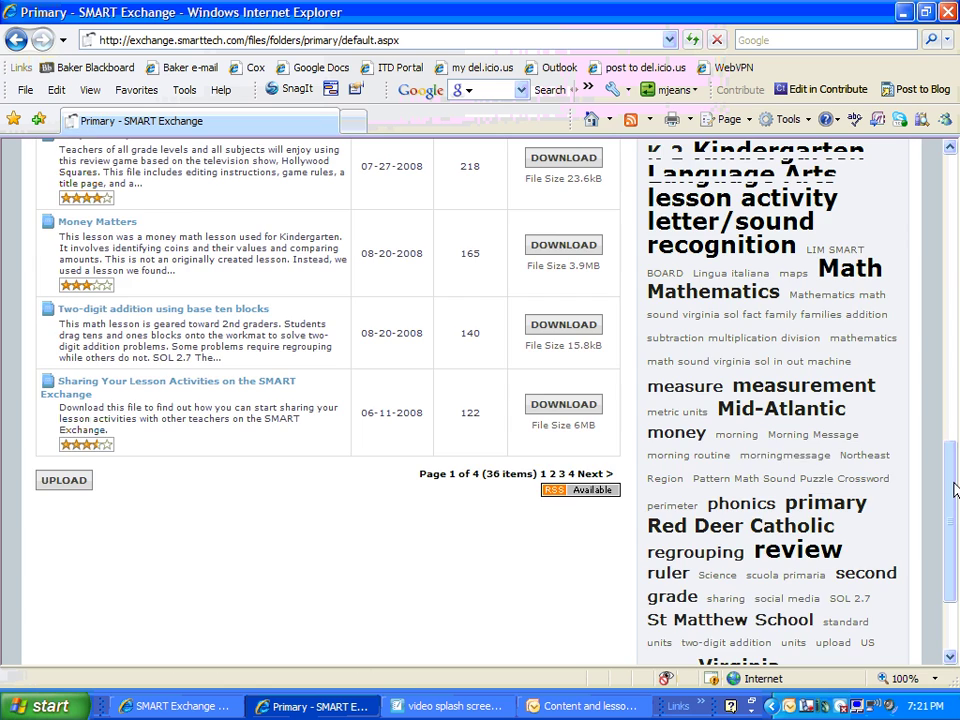
pyautogui.moveTo(954, 454); pyautogui.dragTo(943, 176)
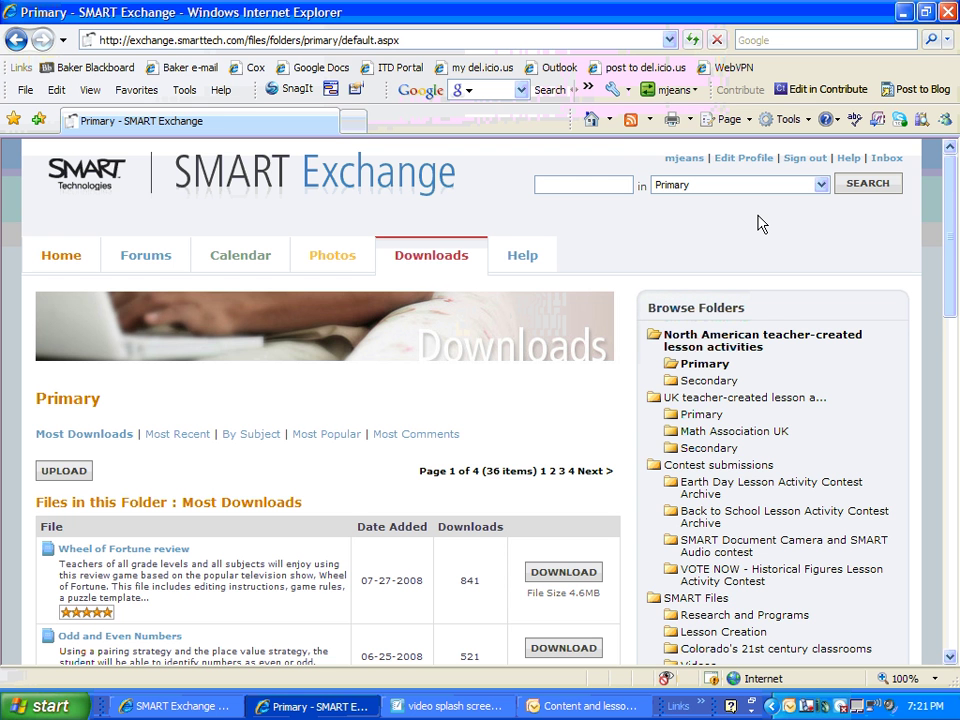